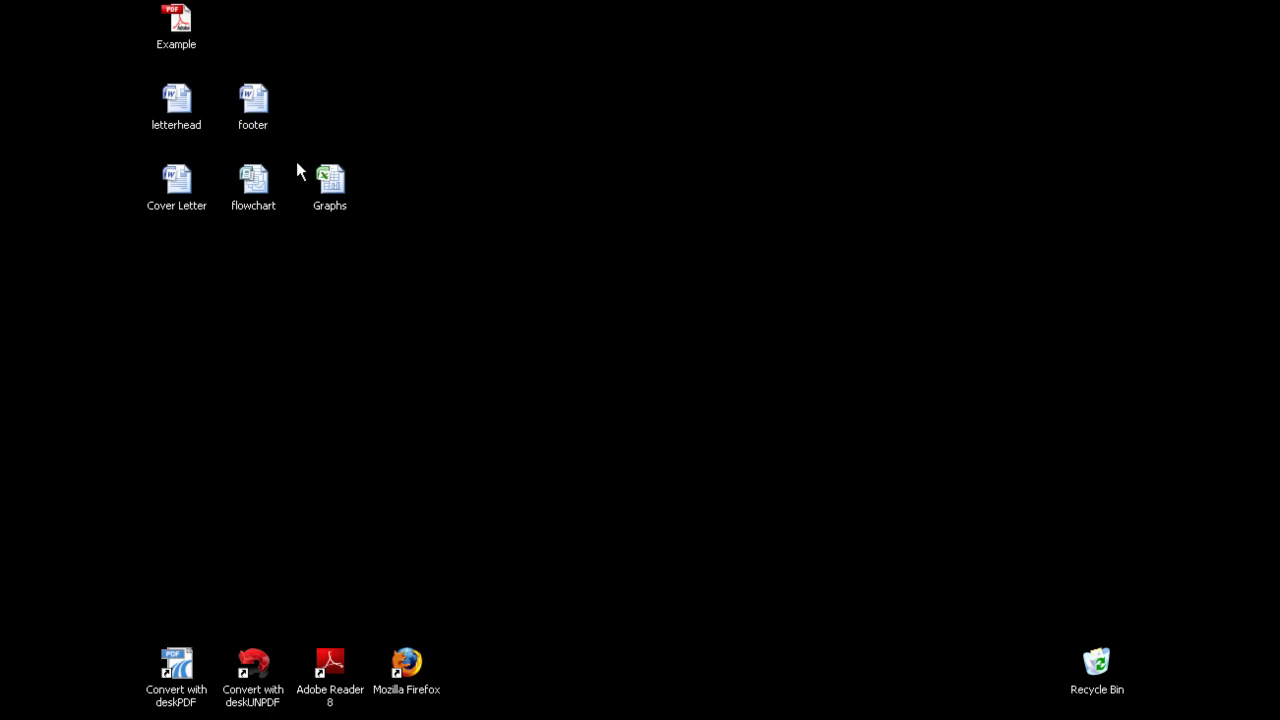
# Open the Example PDF from the desktop, look through its pages, and close it.
pyautogui.doubleClick(189, 46)
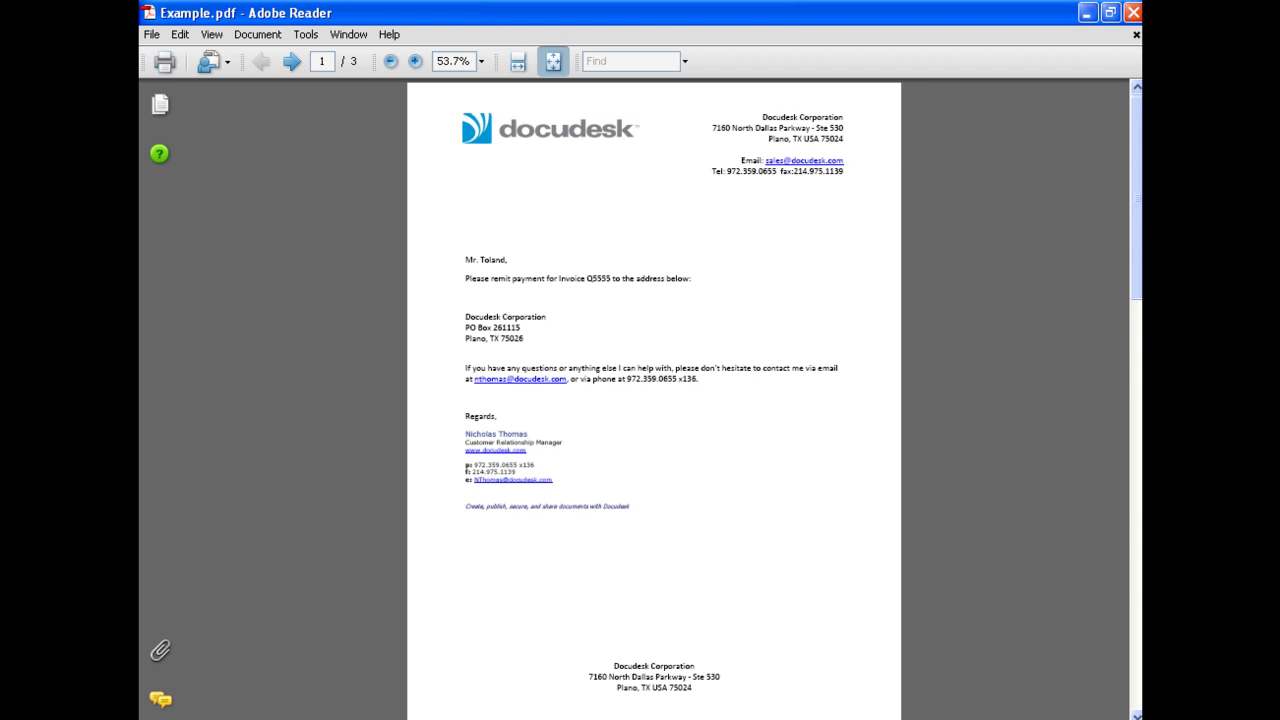
pyautogui.click(1137, 372)
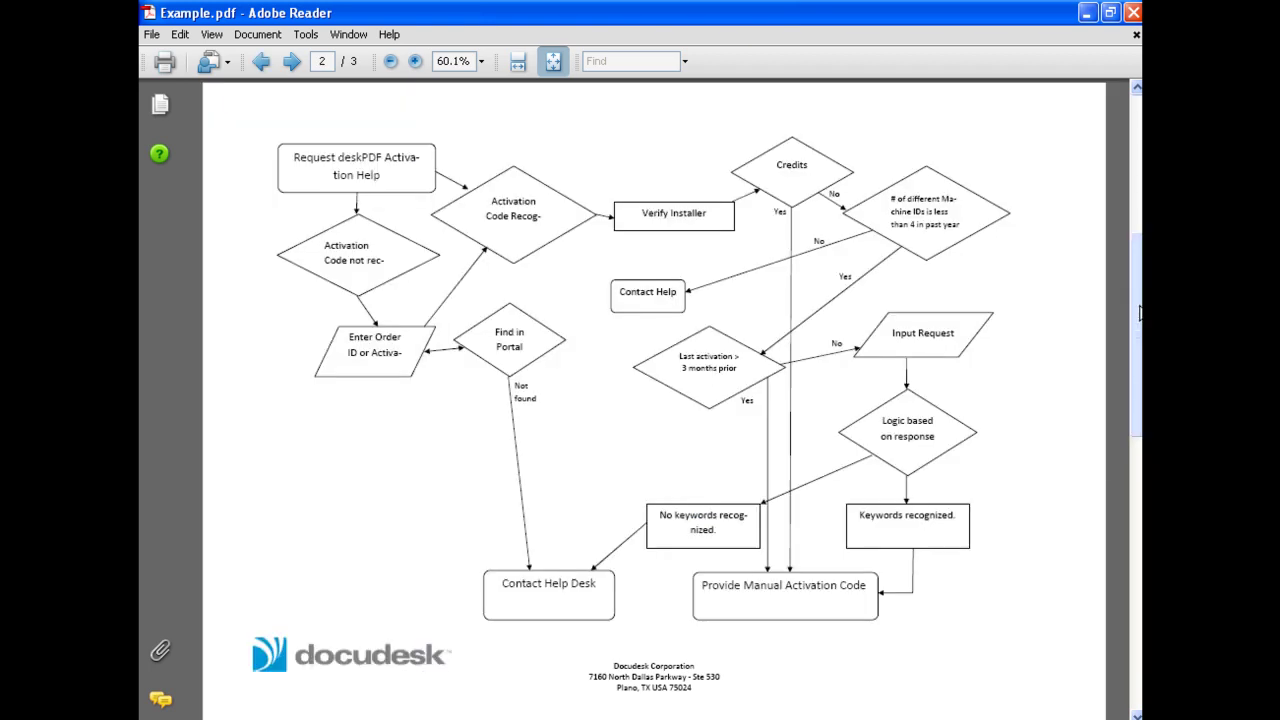
pyautogui.moveTo(1139, 314); pyautogui.dragTo(1139, 430)
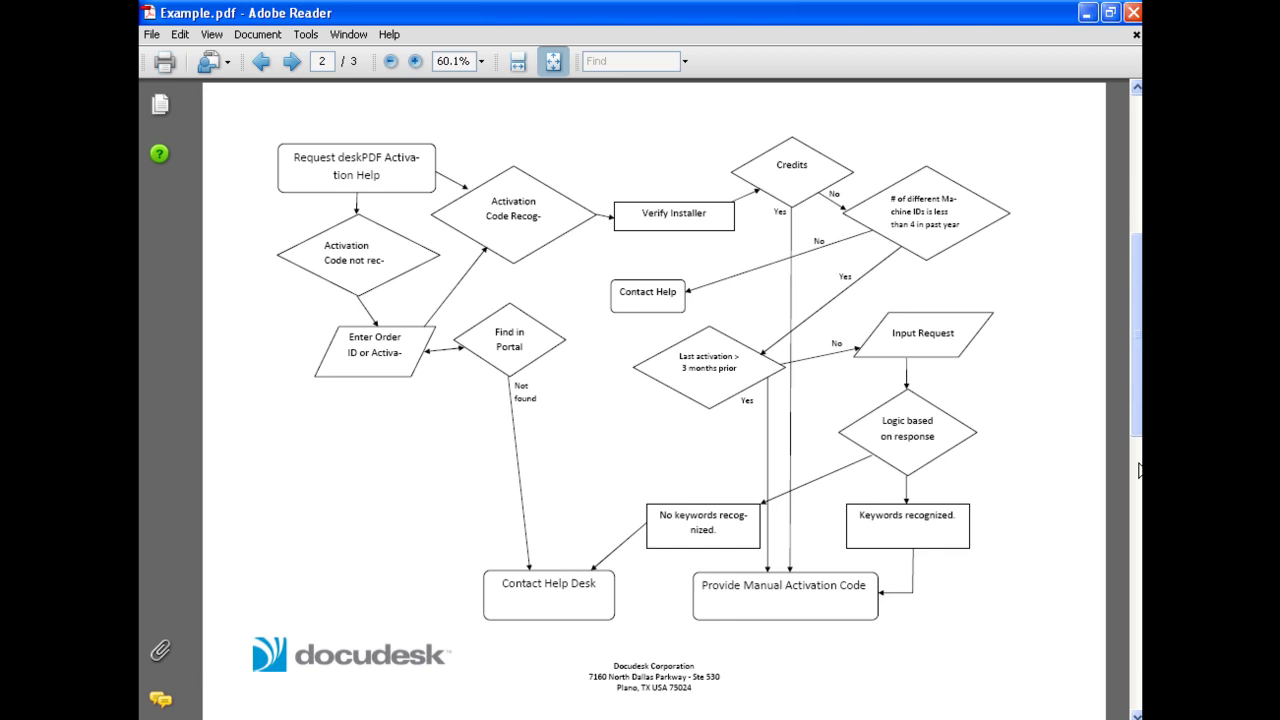
pyautogui.moveTo(1137, 334); pyautogui.dragTo(1137, 195)
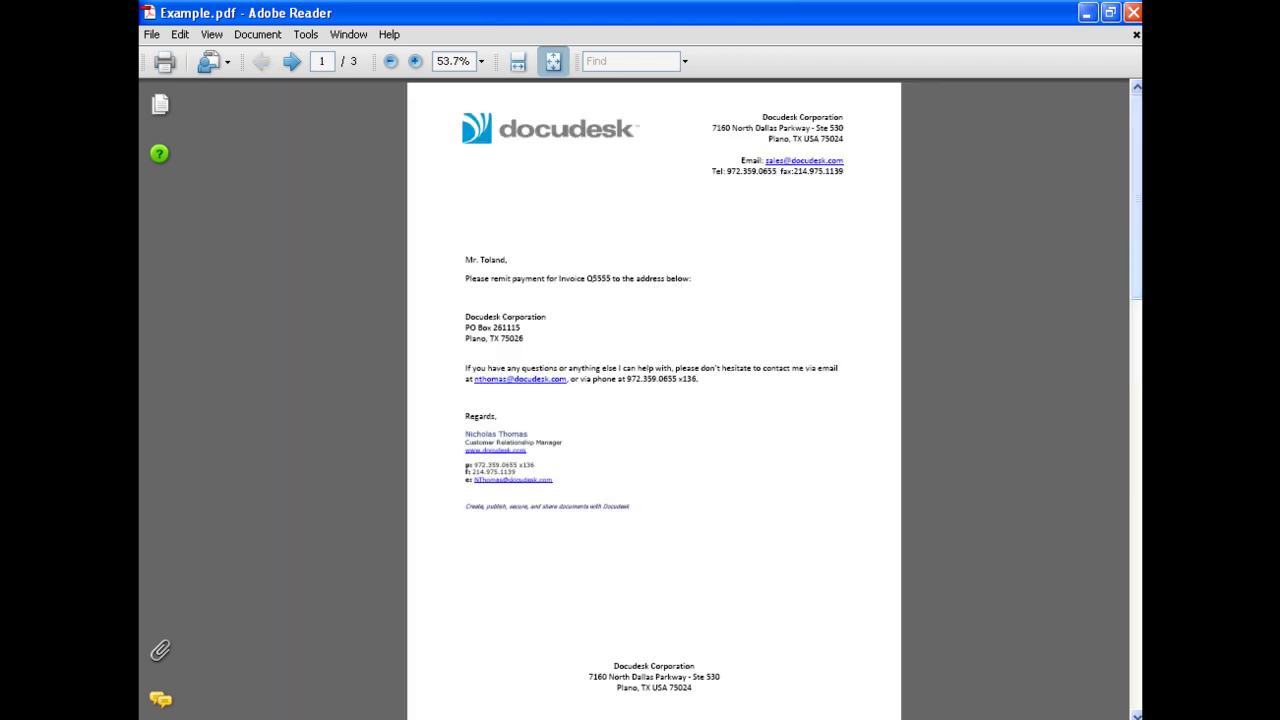
pyautogui.click(1137, 34)
pyautogui.click(1137, 18)
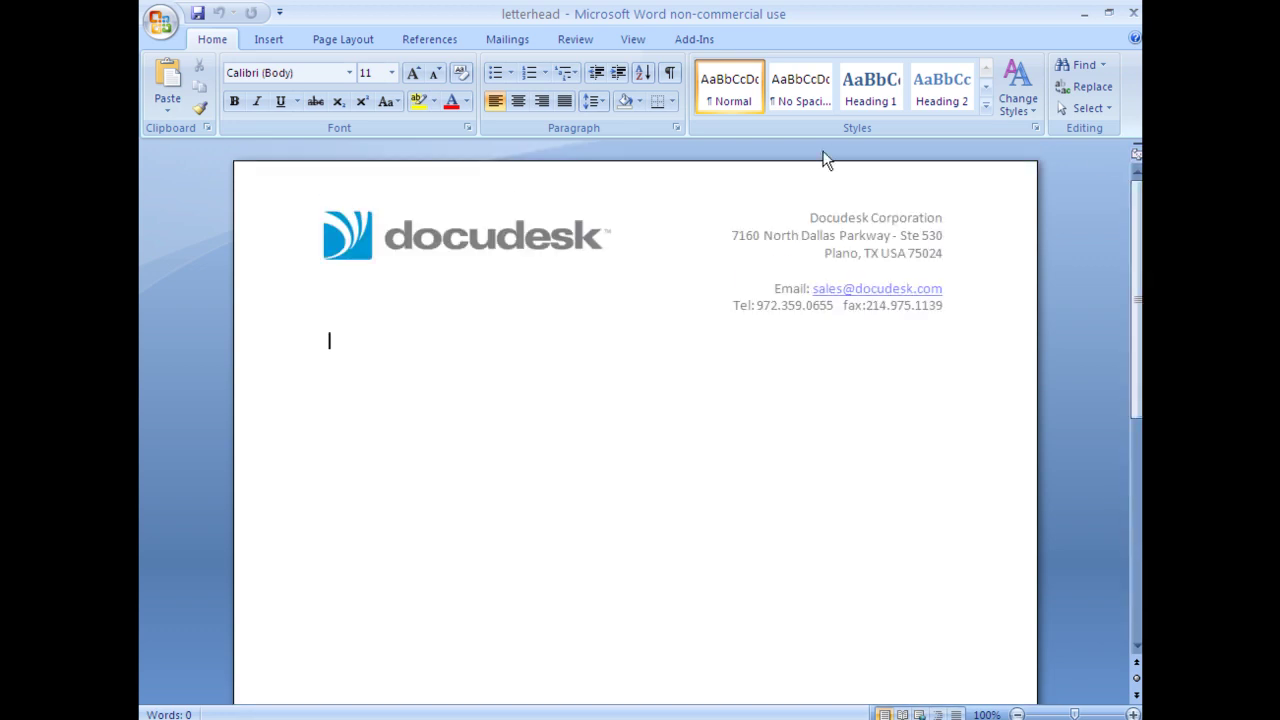
# Start a deskPDF conversion of the letterhead document and set the save location to C:\Program Files\Docudesk\deskPDF\Stationery.
pyautogui.click(694, 39)
pyautogui.click(385, 71)
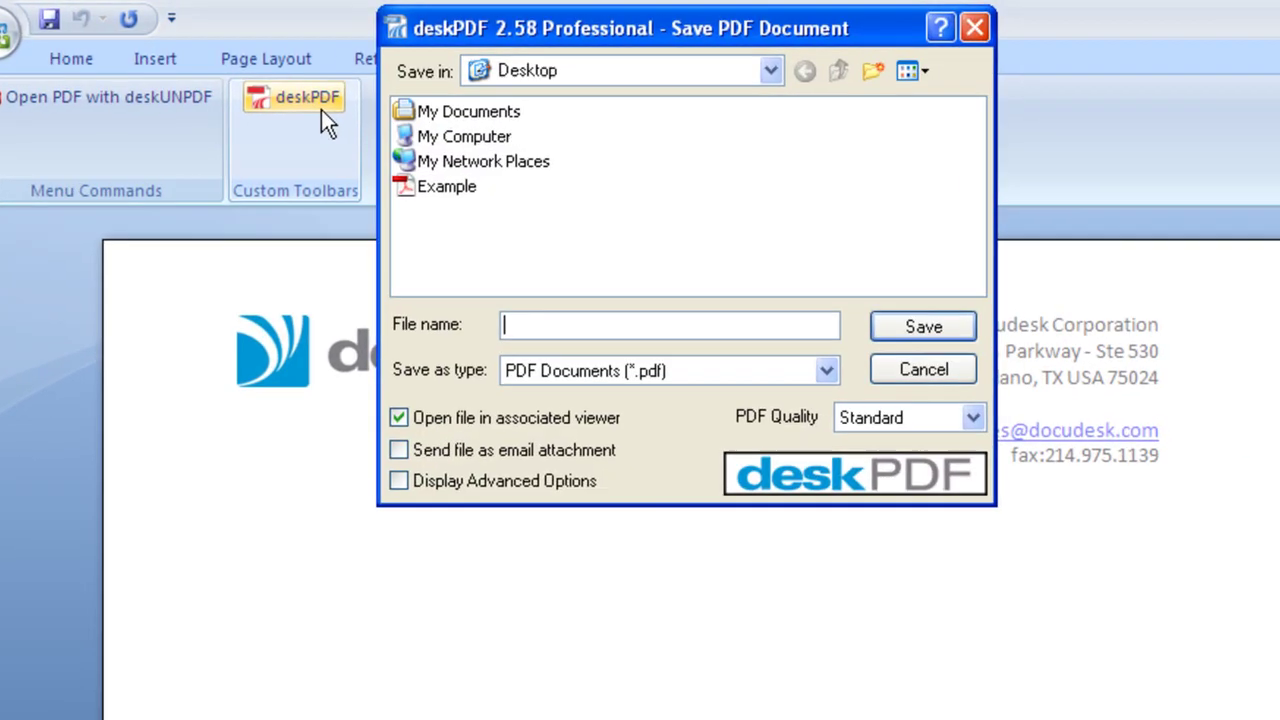
pyautogui.click(369, 212)
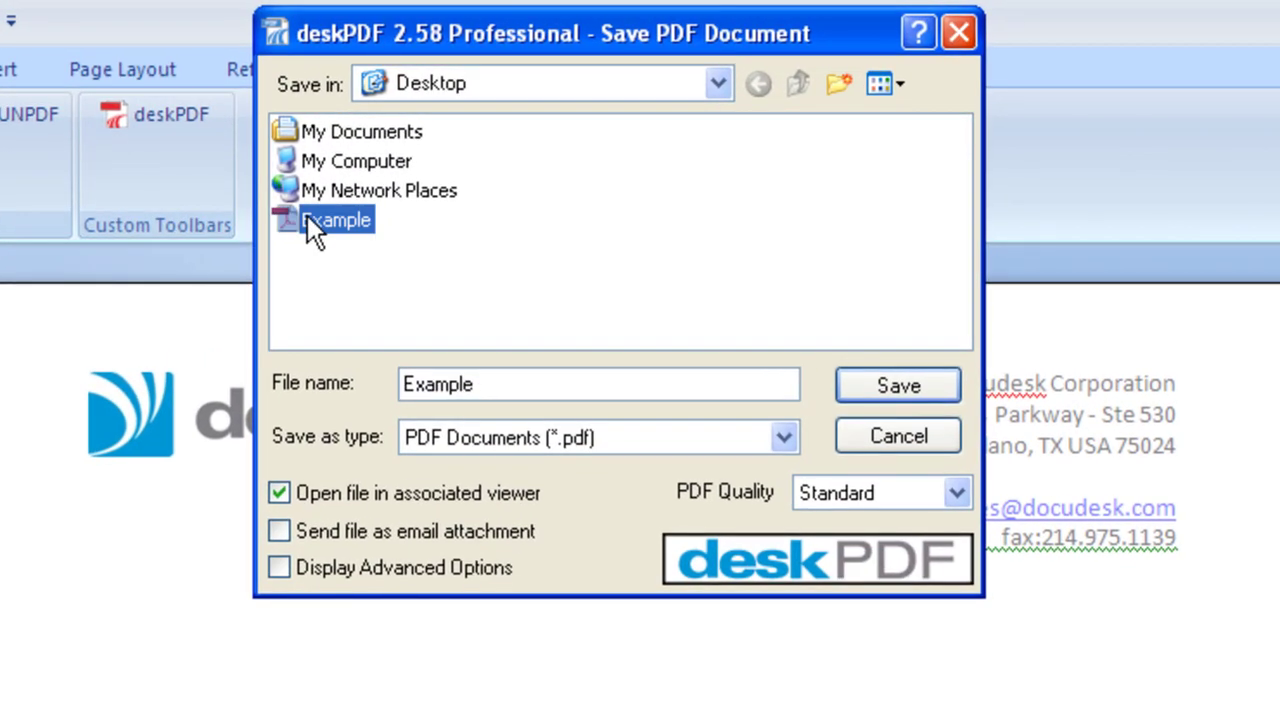
pyautogui.click(400, 252)
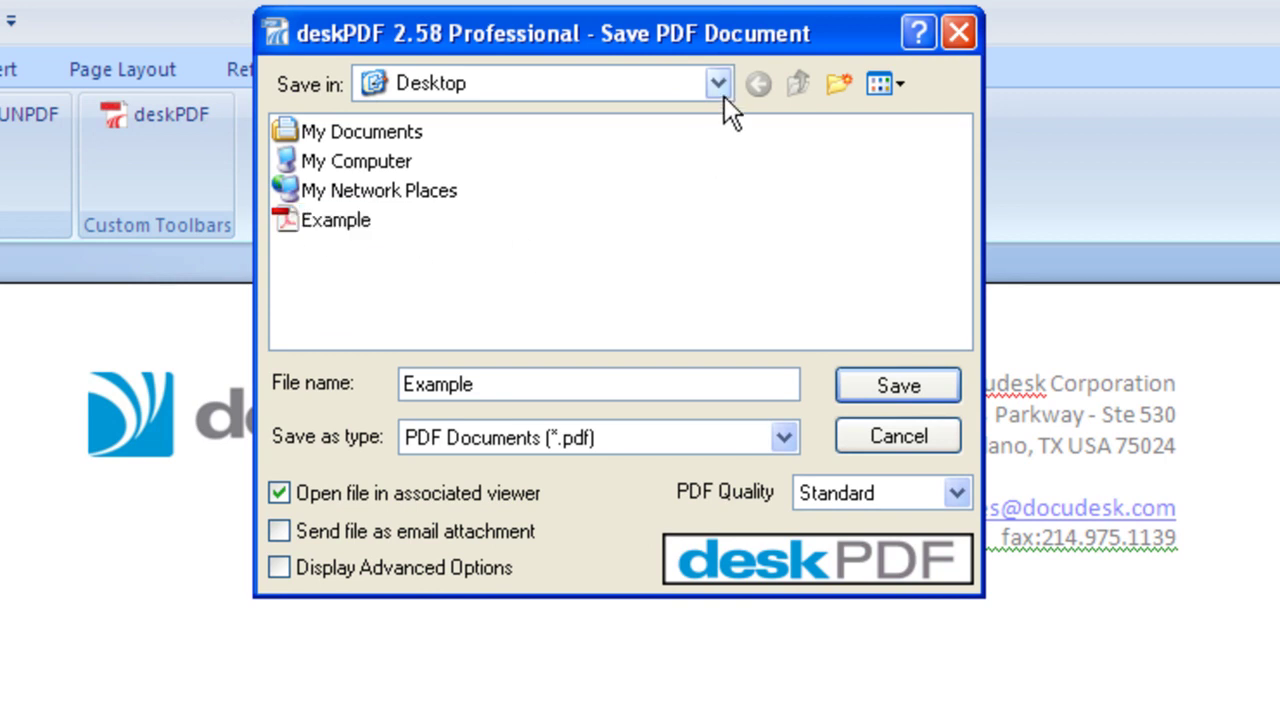
pyautogui.doubleClick(381, 168)
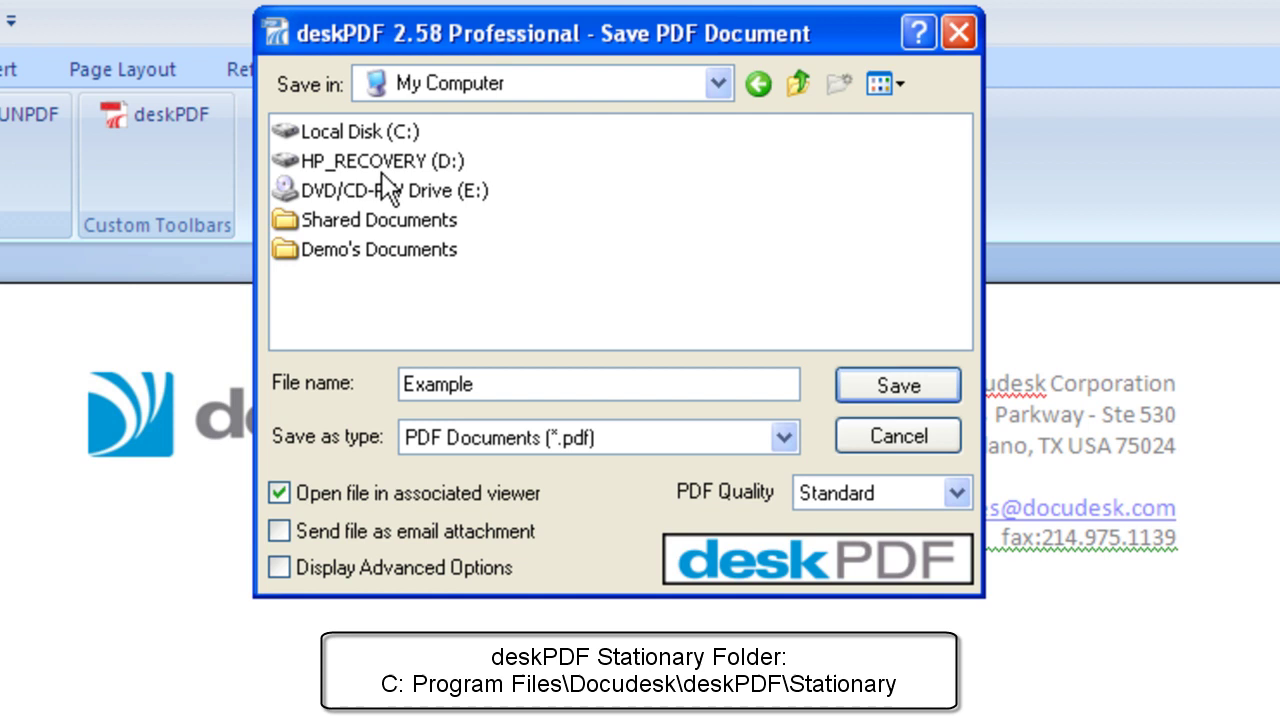
pyautogui.doubleClick(358, 134)
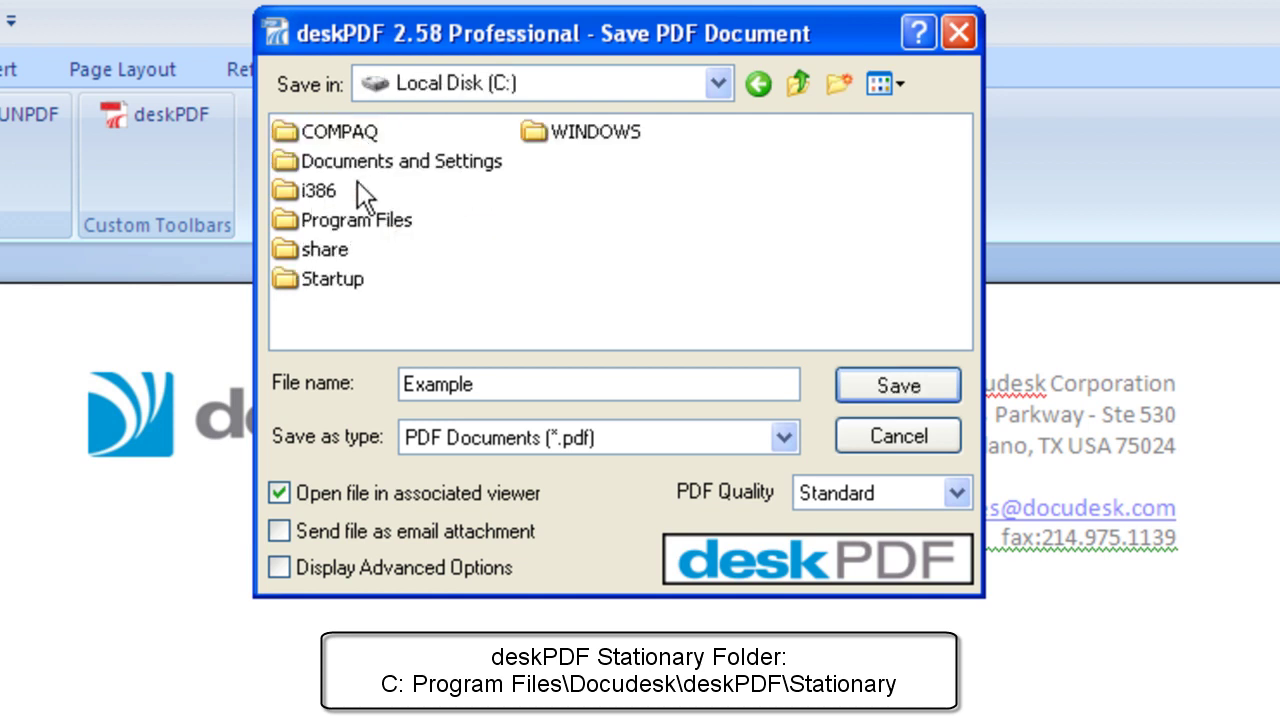
pyautogui.doubleClick(357, 222)
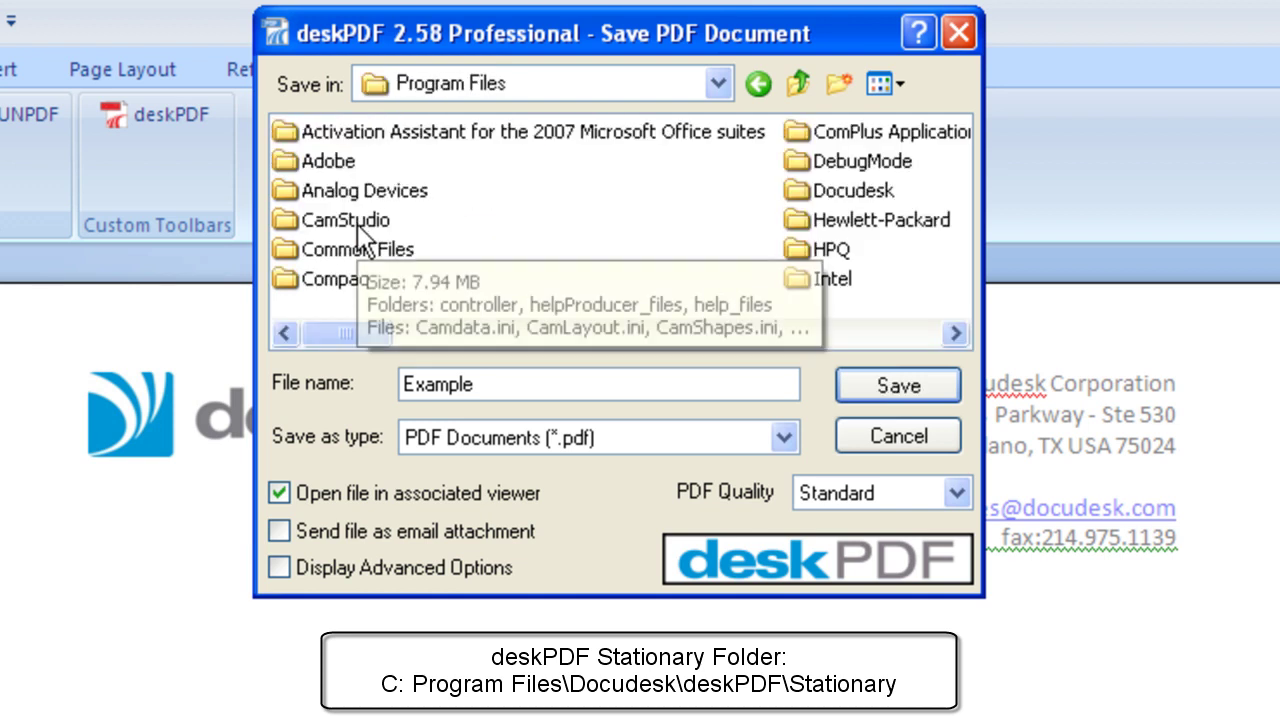
pyautogui.click(855, 193)
pyautogui.doubleClick(855, 193)
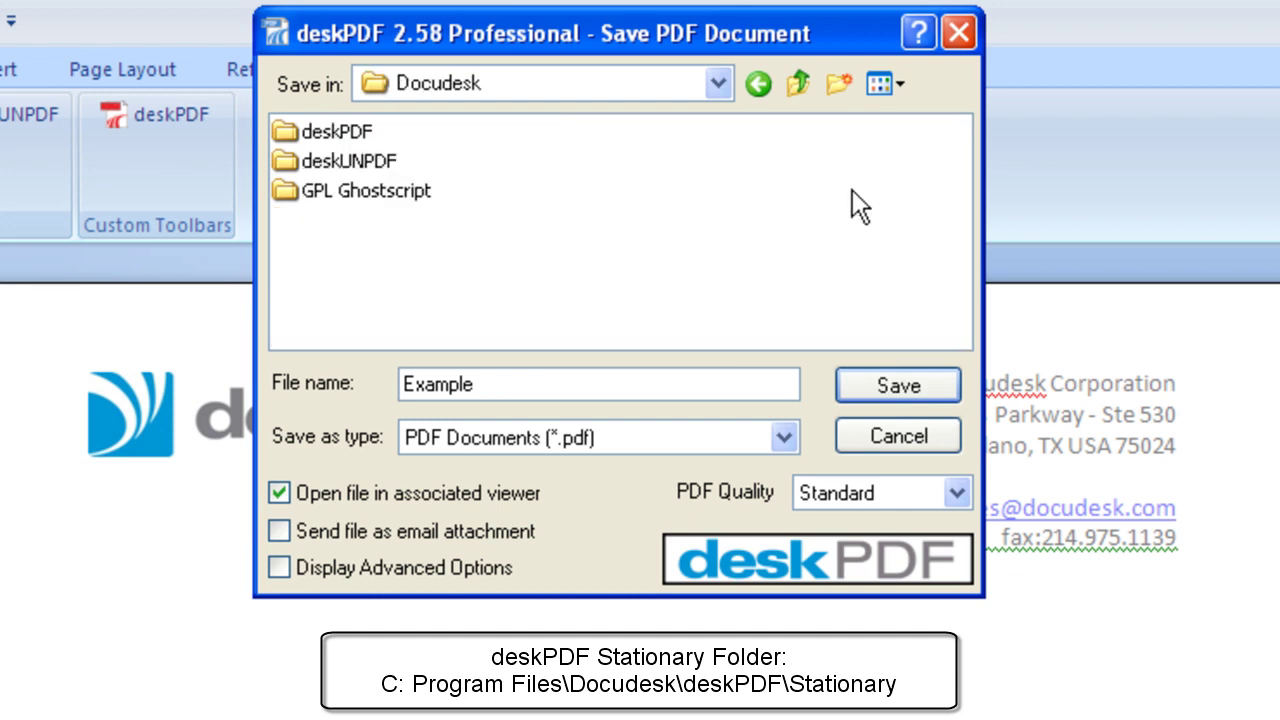
pyautogui.doubleClick(284, 130)
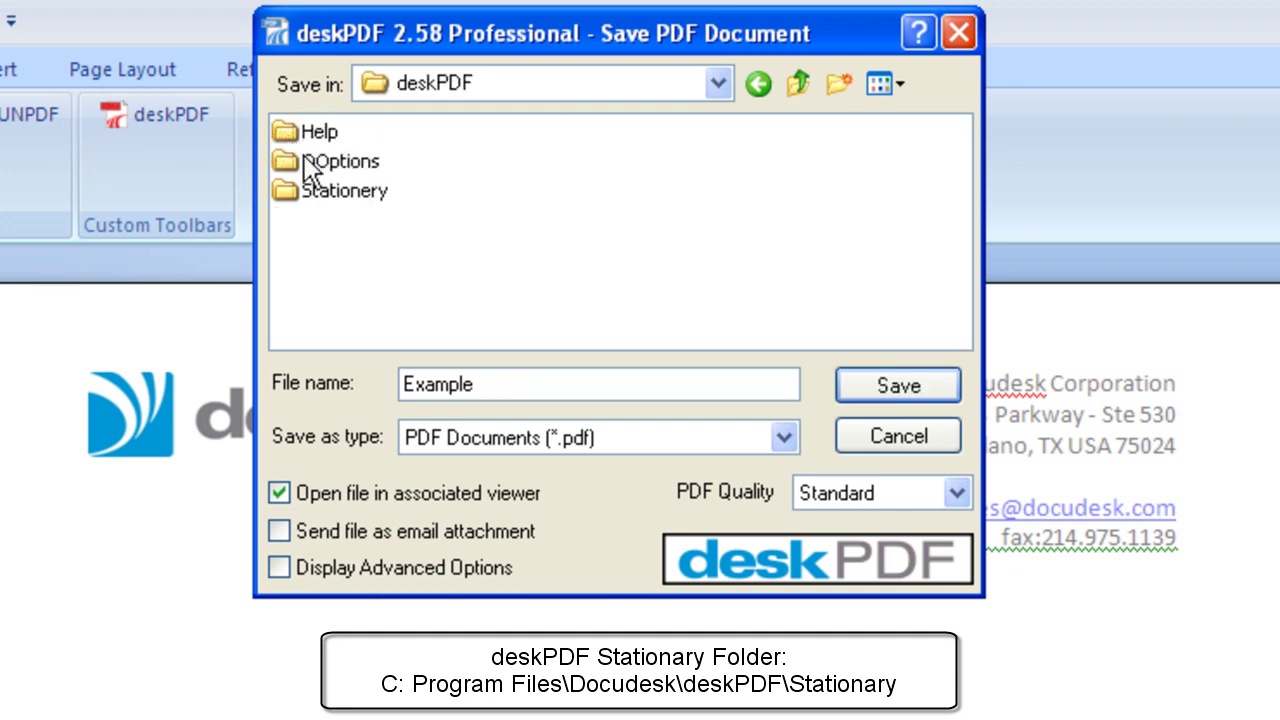
pyautogui.doubleClick(328, 184)
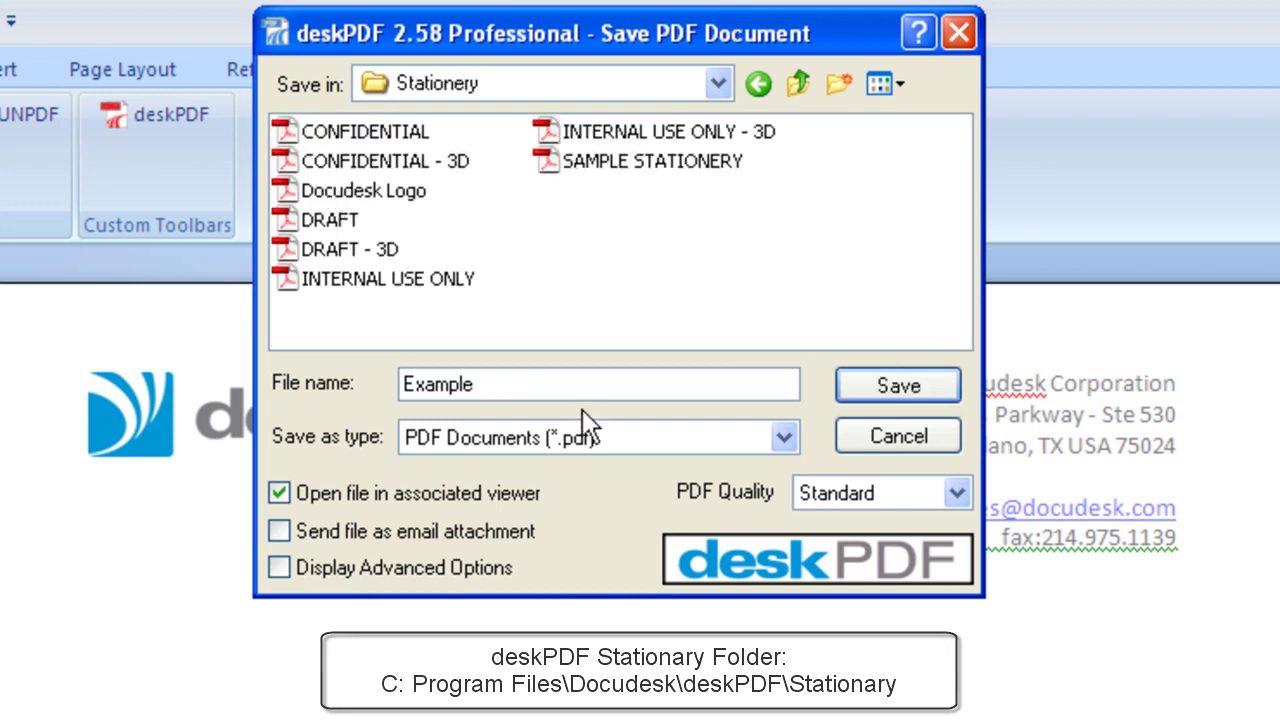
# Name the PDF "letterhead" and save it in the Stationery folder.
pyautogui.doubleClick(592, 384)
pyautogui.press('BackSpace')
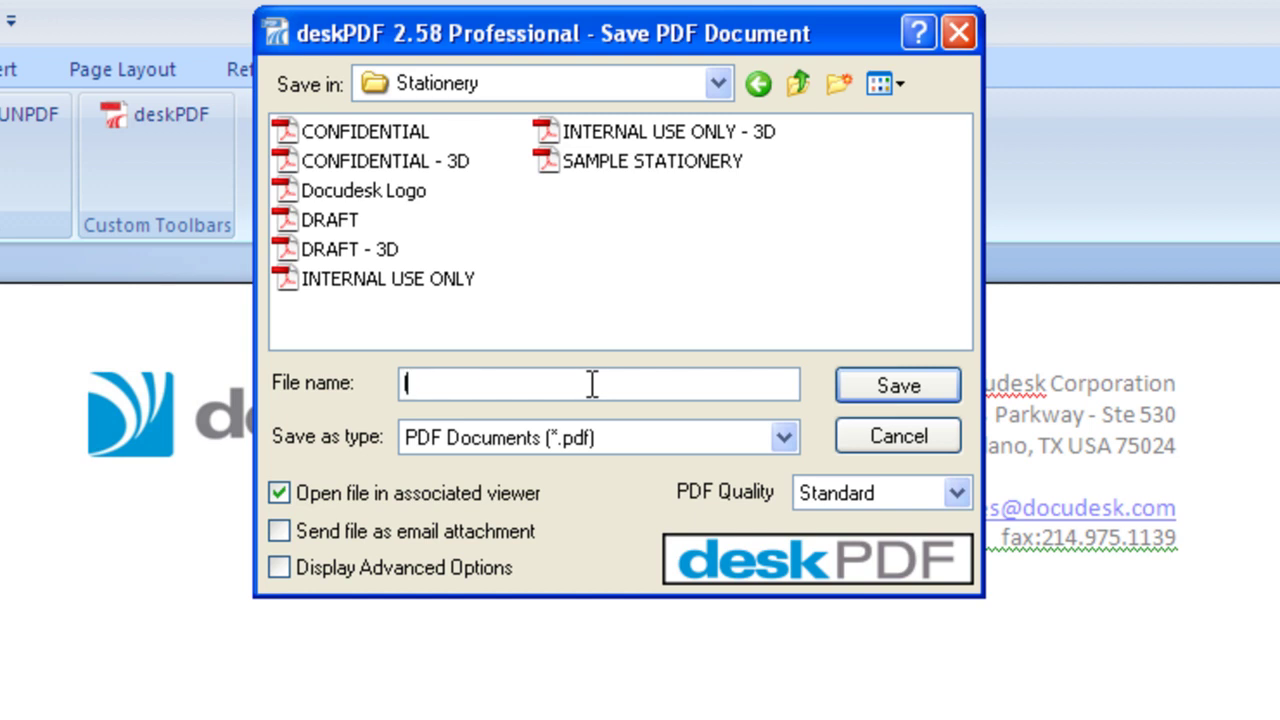
pyautogui.write('letterhead')
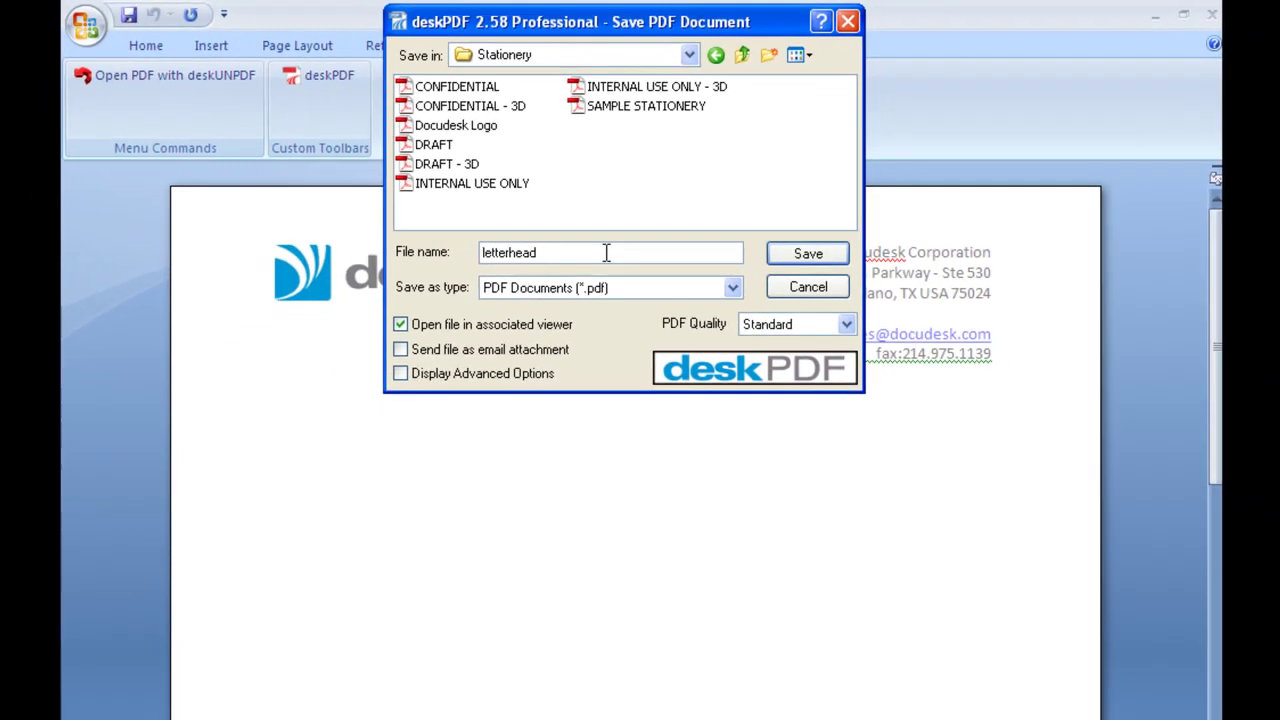
pyautogui.click(822, 303)
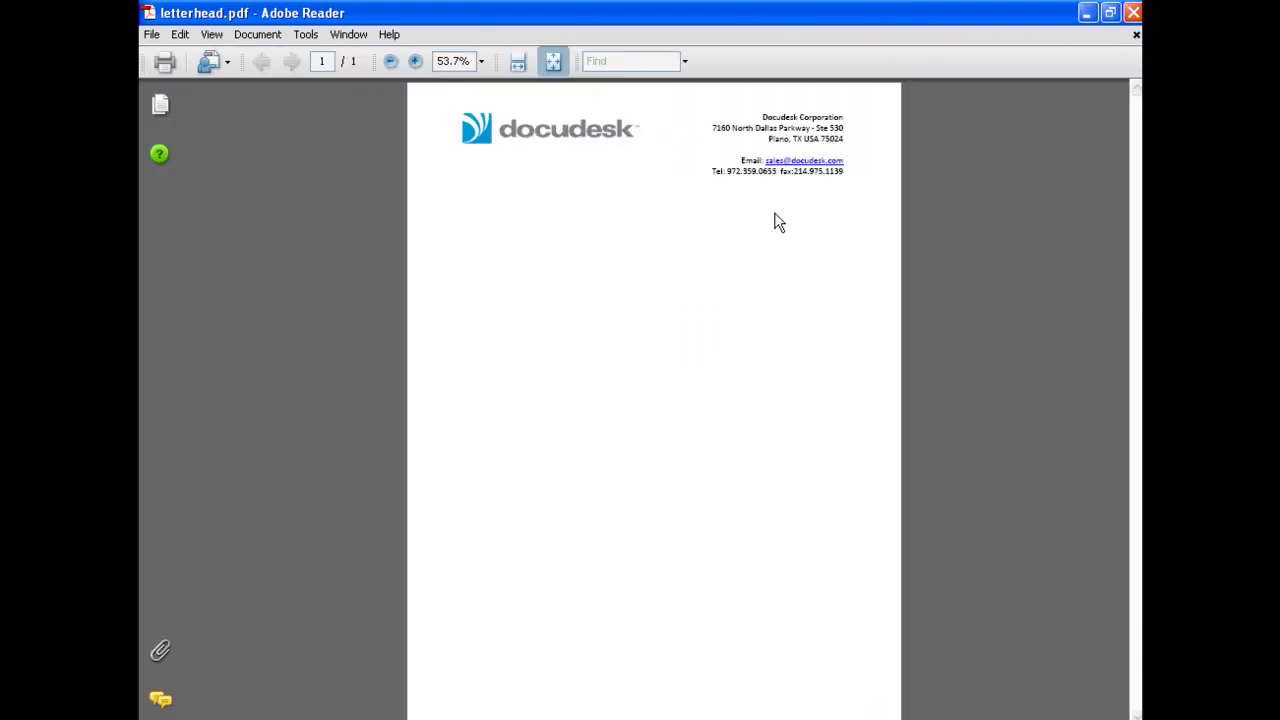
# Close the letterhead PDF and its Word document without saving changes.
pyautogui.click(1133, 13)
pyautogui.click(1133, 13)
pyautogui.click(645, 427)
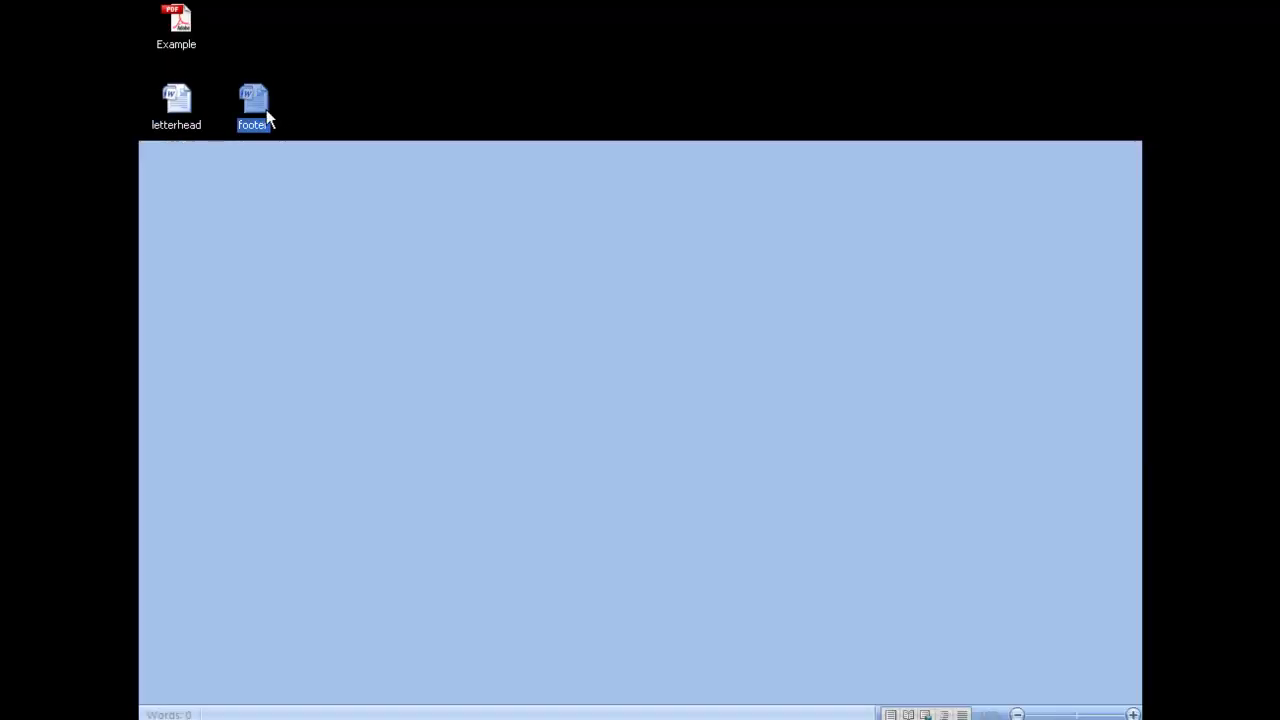
# Convert the footer document with deskPDF and save it as "footer" in the Stationery folder.
pyautogui.scroll(-10, 917, 514)
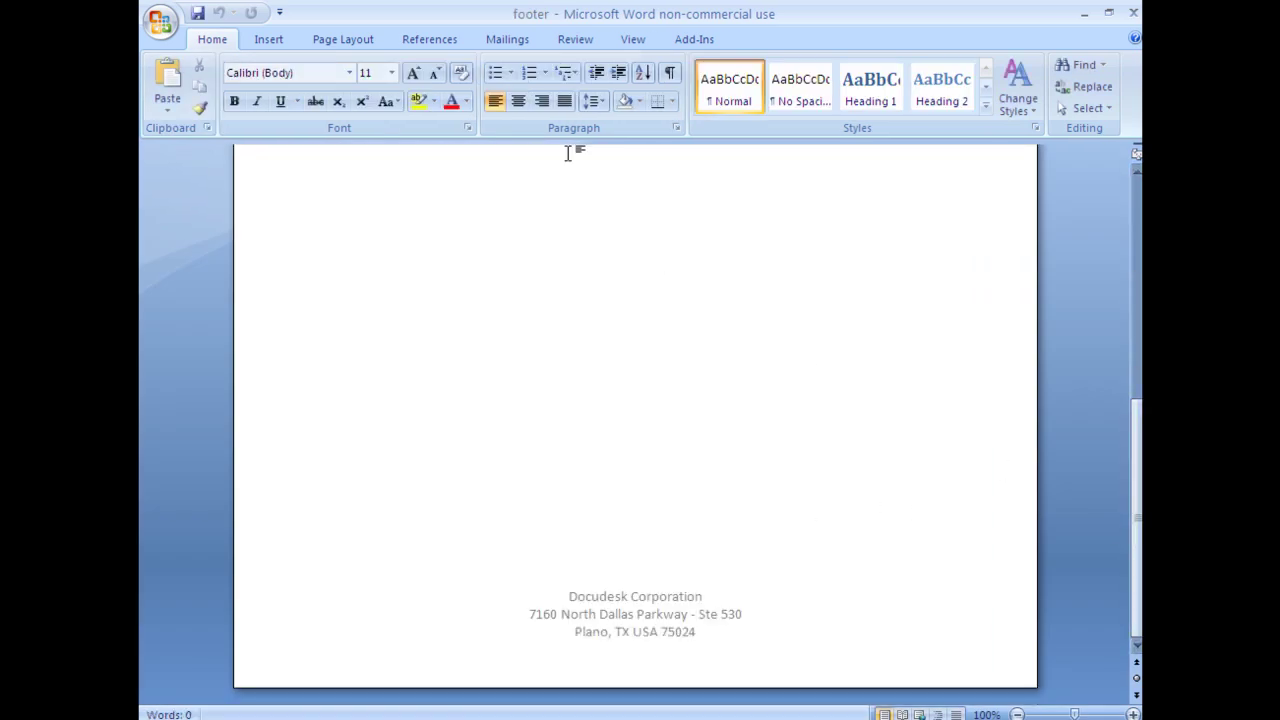
pyautogui.click(689, 39)
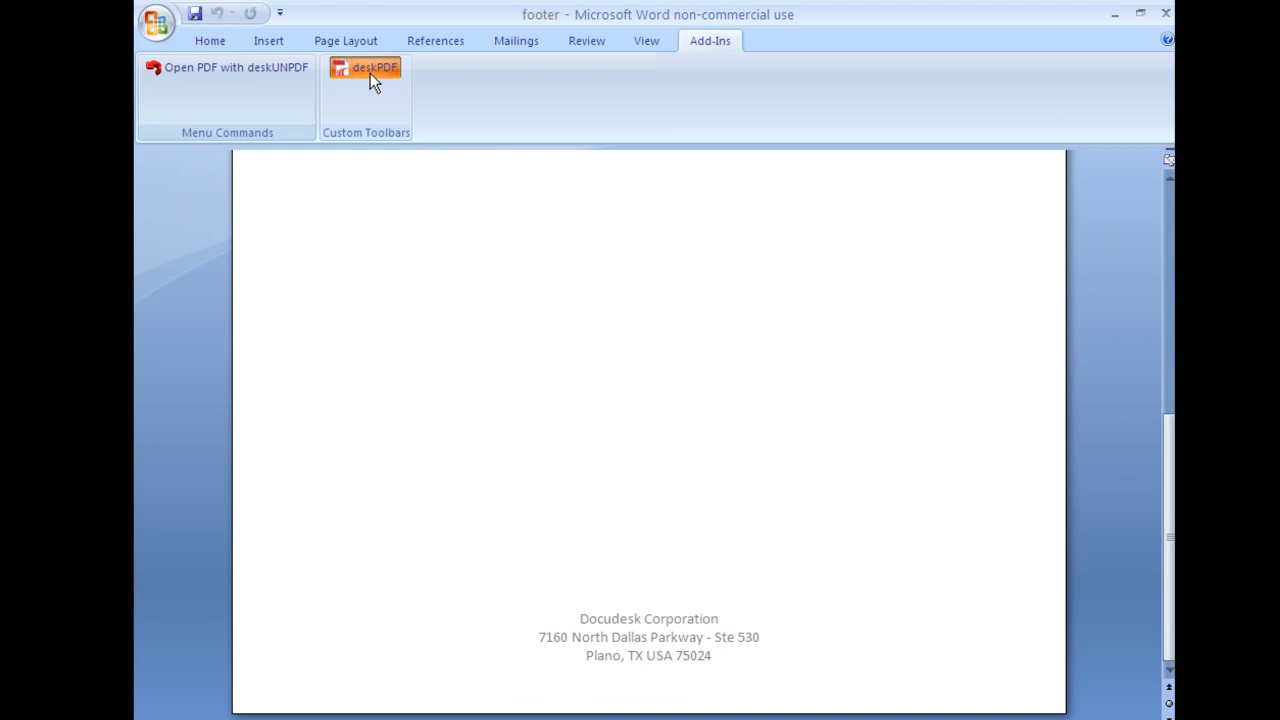
pyautogui.click(365, 66)
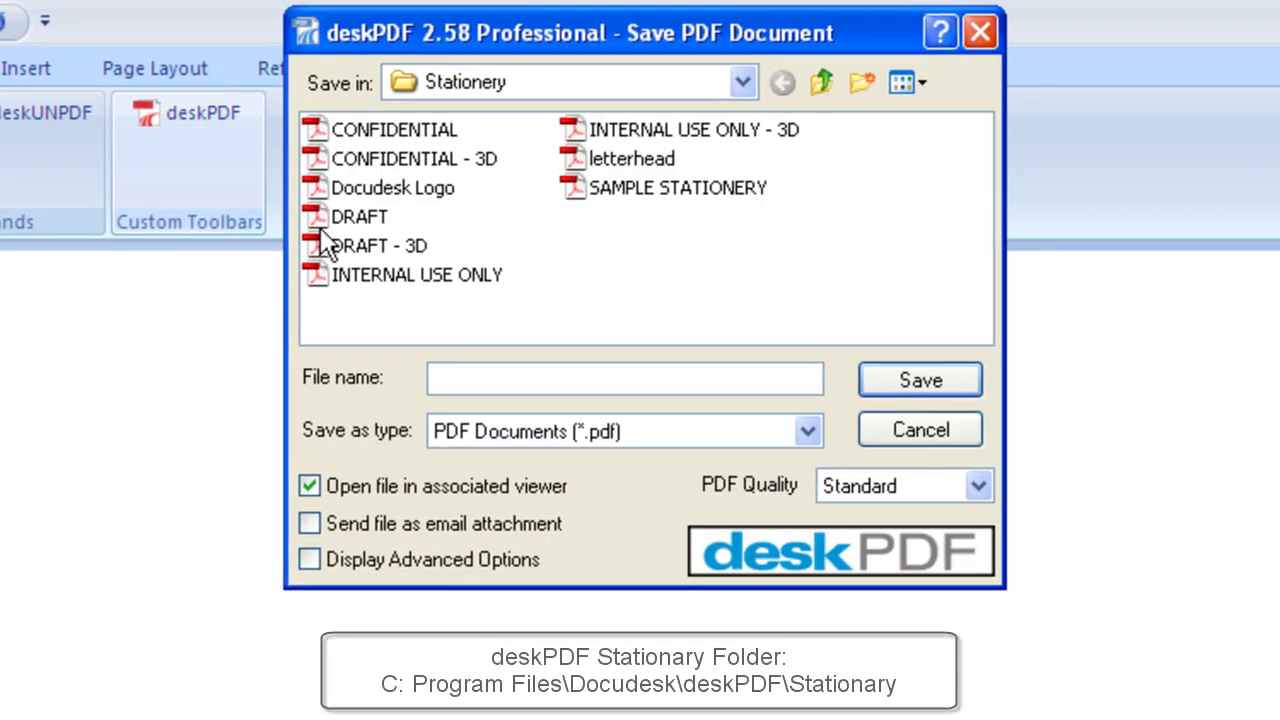
pyautogui.write('footer')
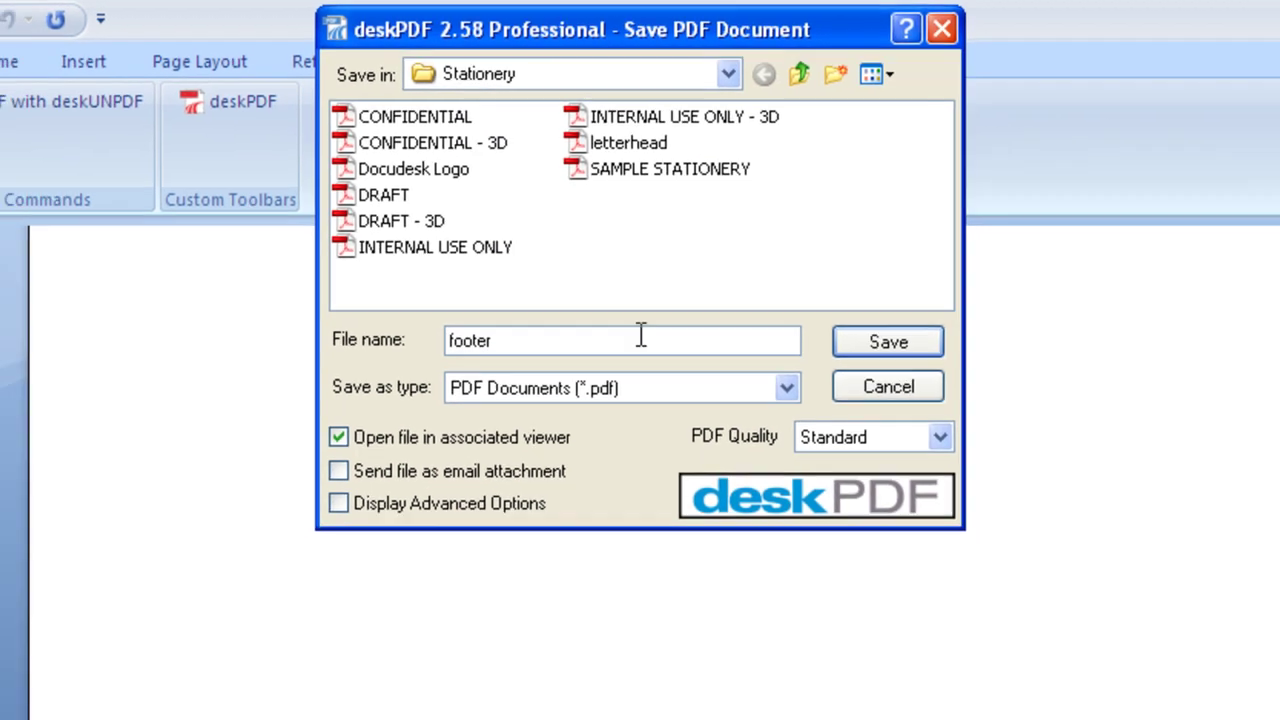
pyautogui.click(888, 342)
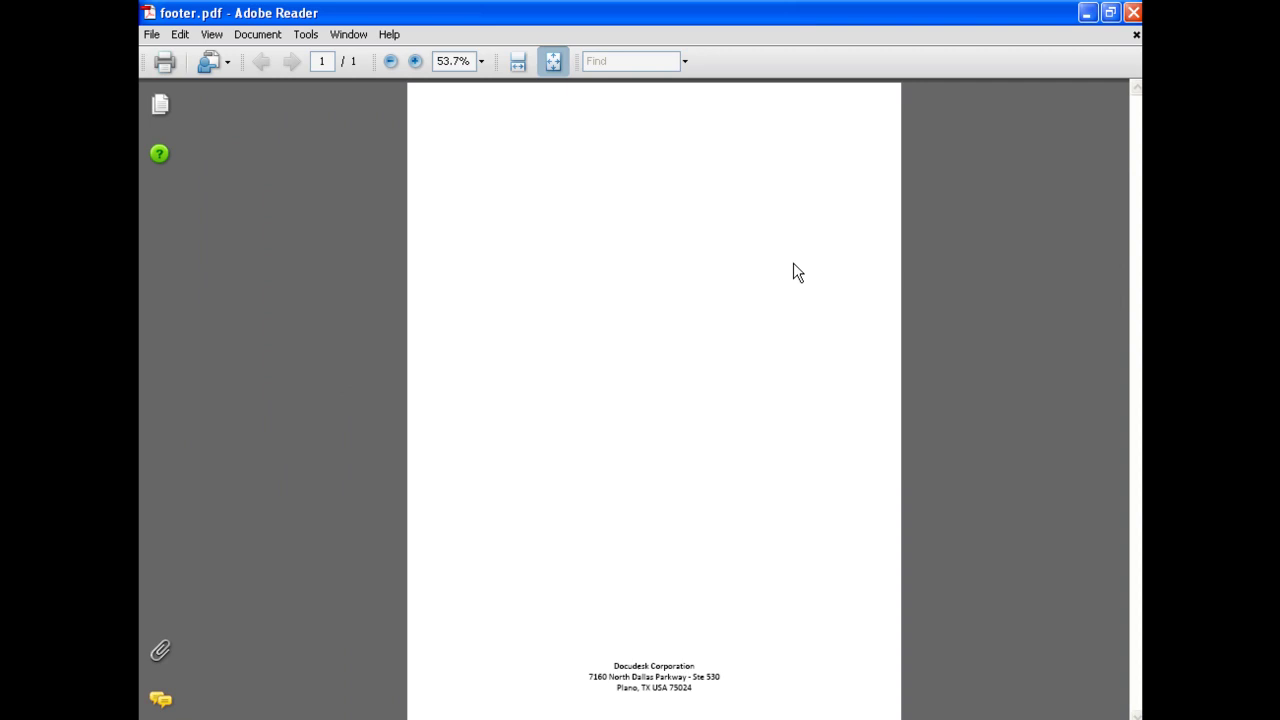
# Close the footer PDF and its Word document without saving changes.
pyautogui.click(1133, 14)
pyautogui.click(1133, 14)
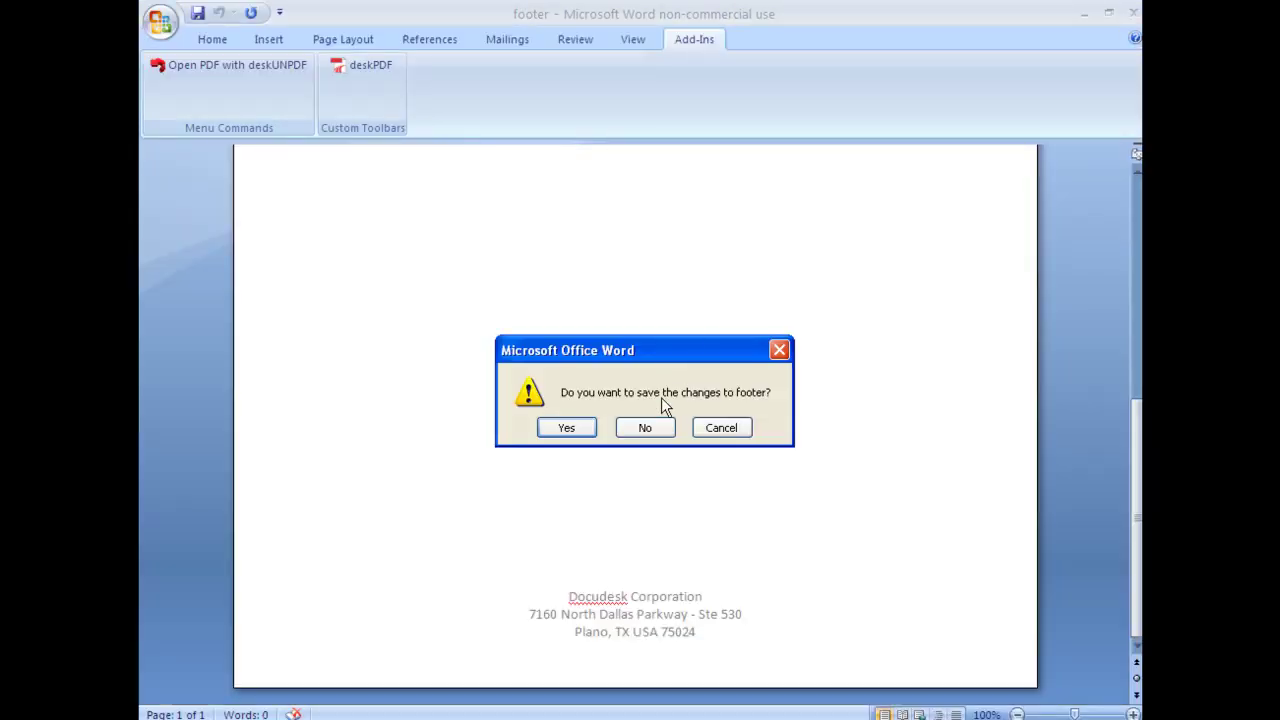
pyautogui.click(645, 427)
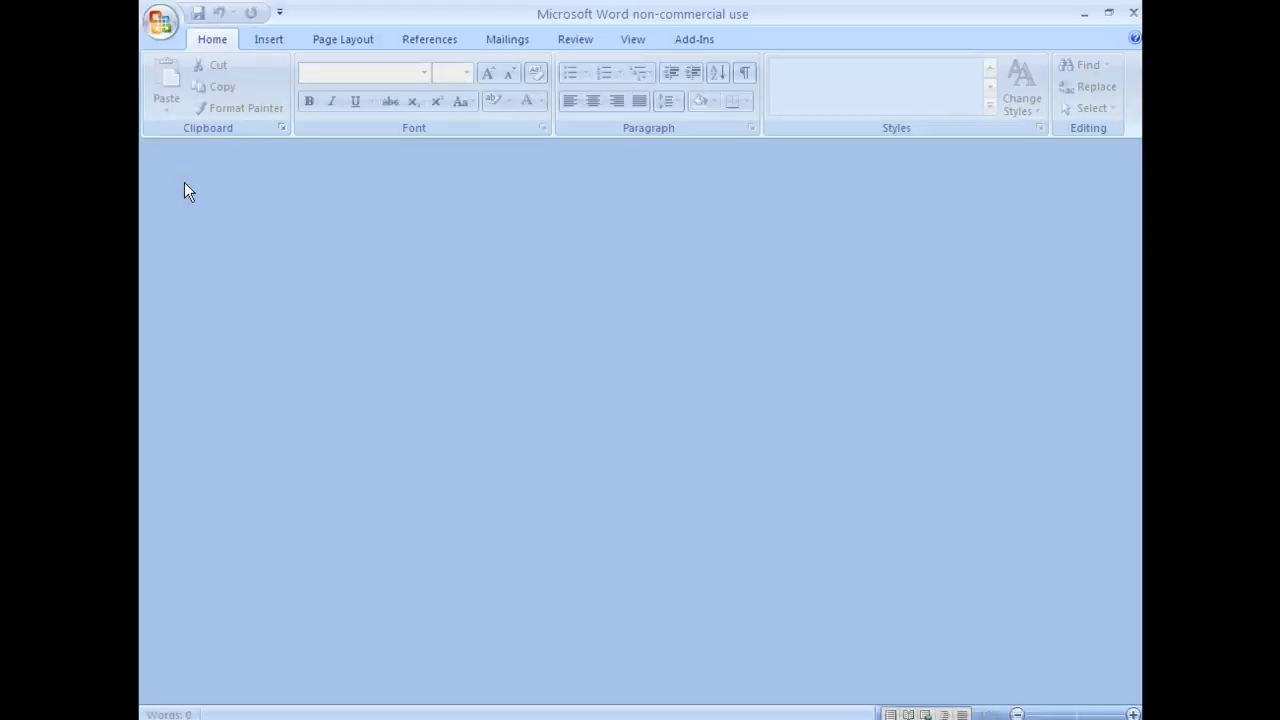
# Start a deskPDF conversion of the Cover Letter document and choose the existing Example PDF on the Desktop as the target file.
pyautogui.scroll(-6, 929, 457)
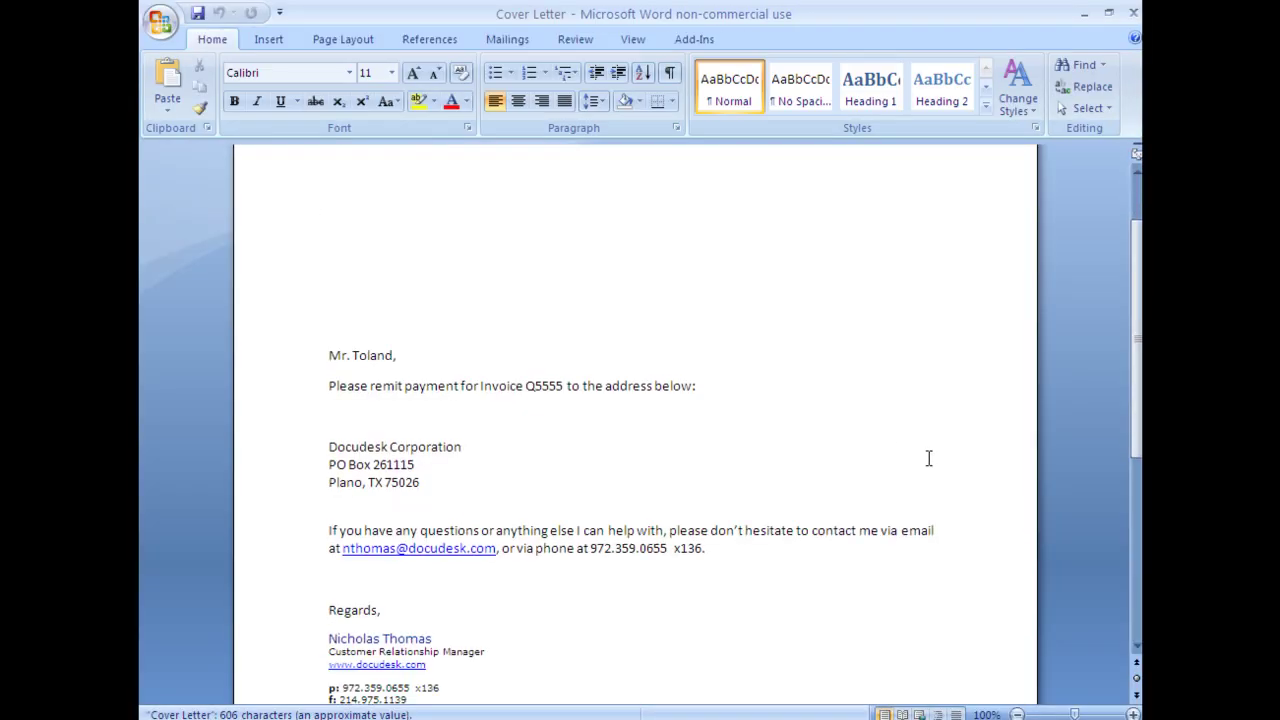
pyautogui.scroll(-3, 963, 464)
pyautogui.scroll(6, 962, 465)
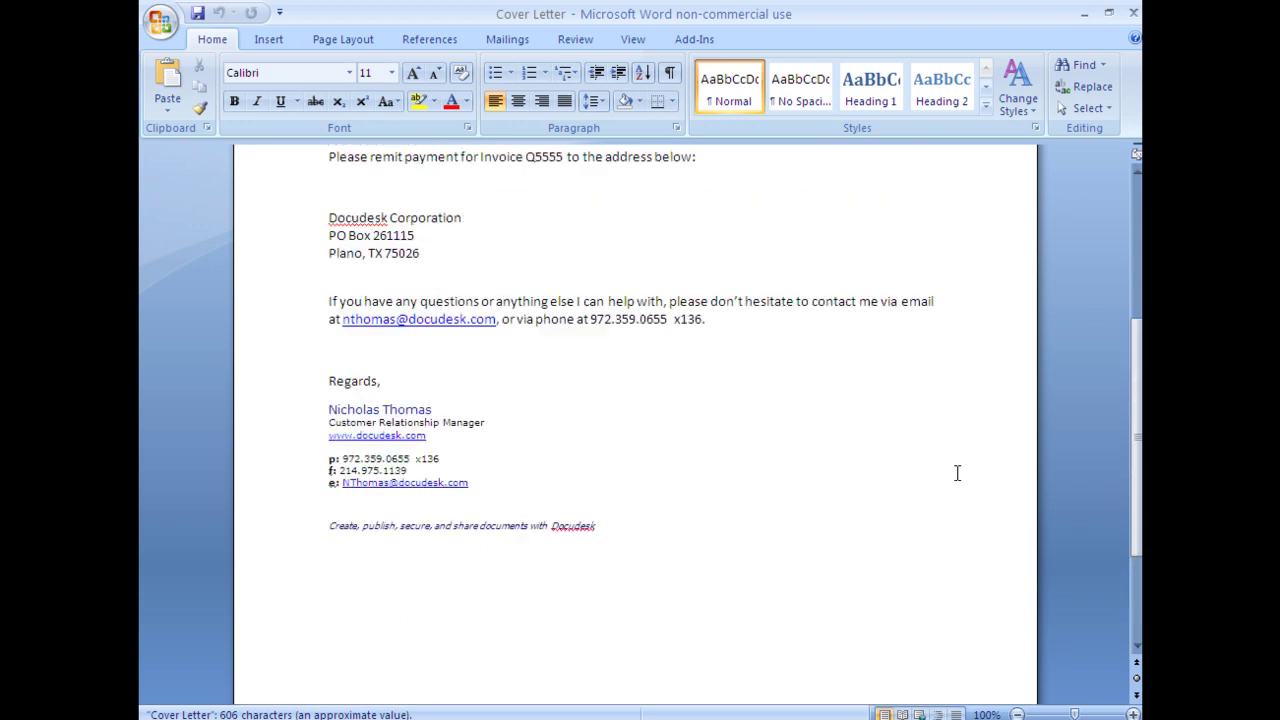
pyautogui.click(694, 39)
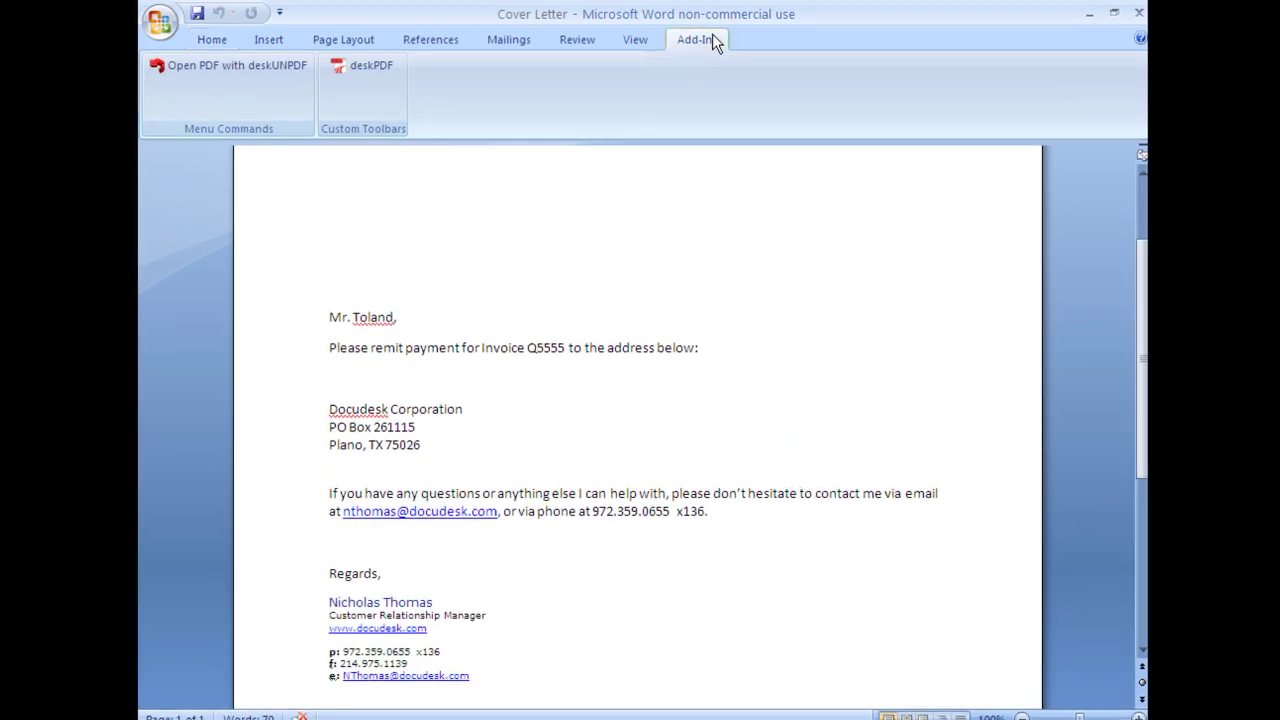
pyautogui.click(385, 67)
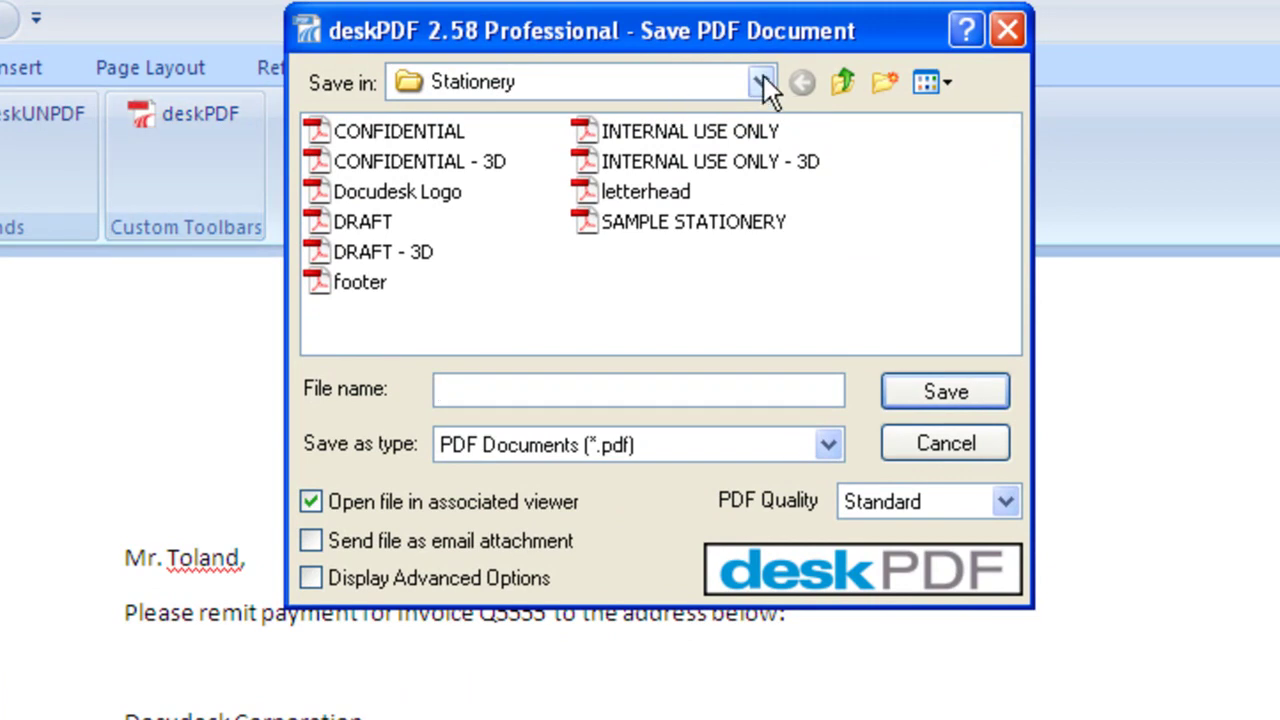
pyautogui.click(762, 82)
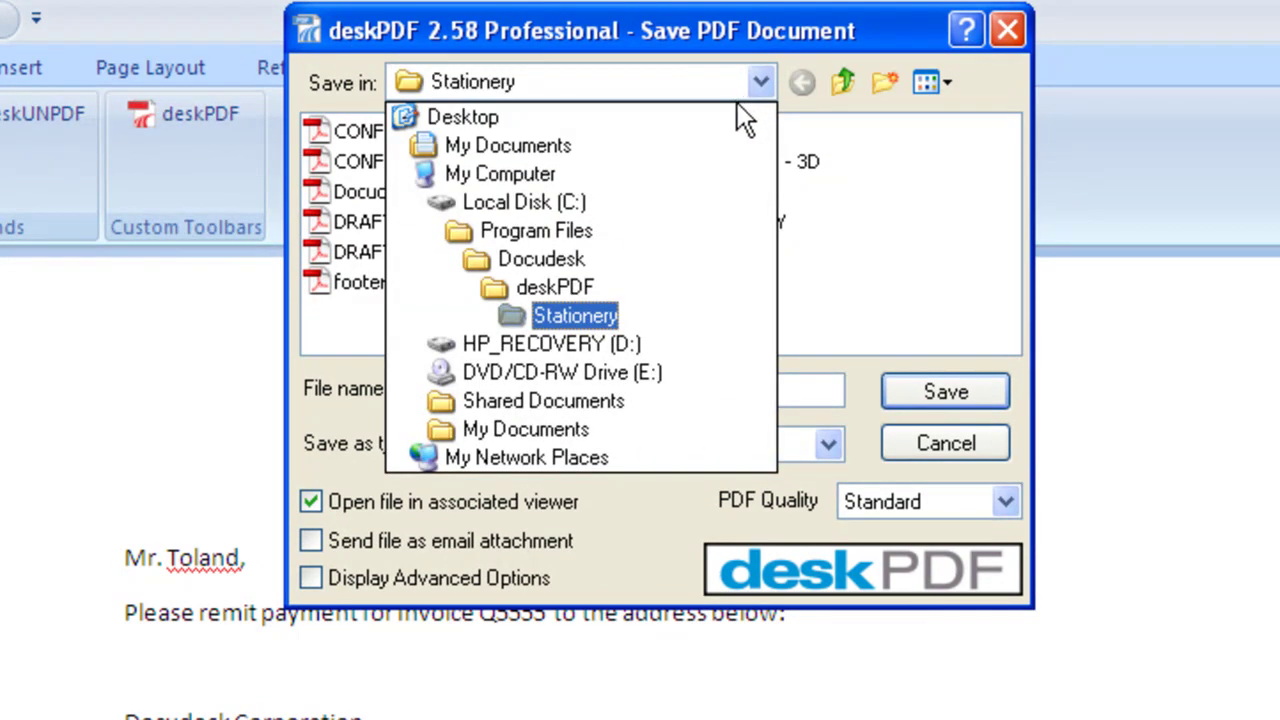
pyautogui.click(735, 115)
pyautogui.click(396, 228)
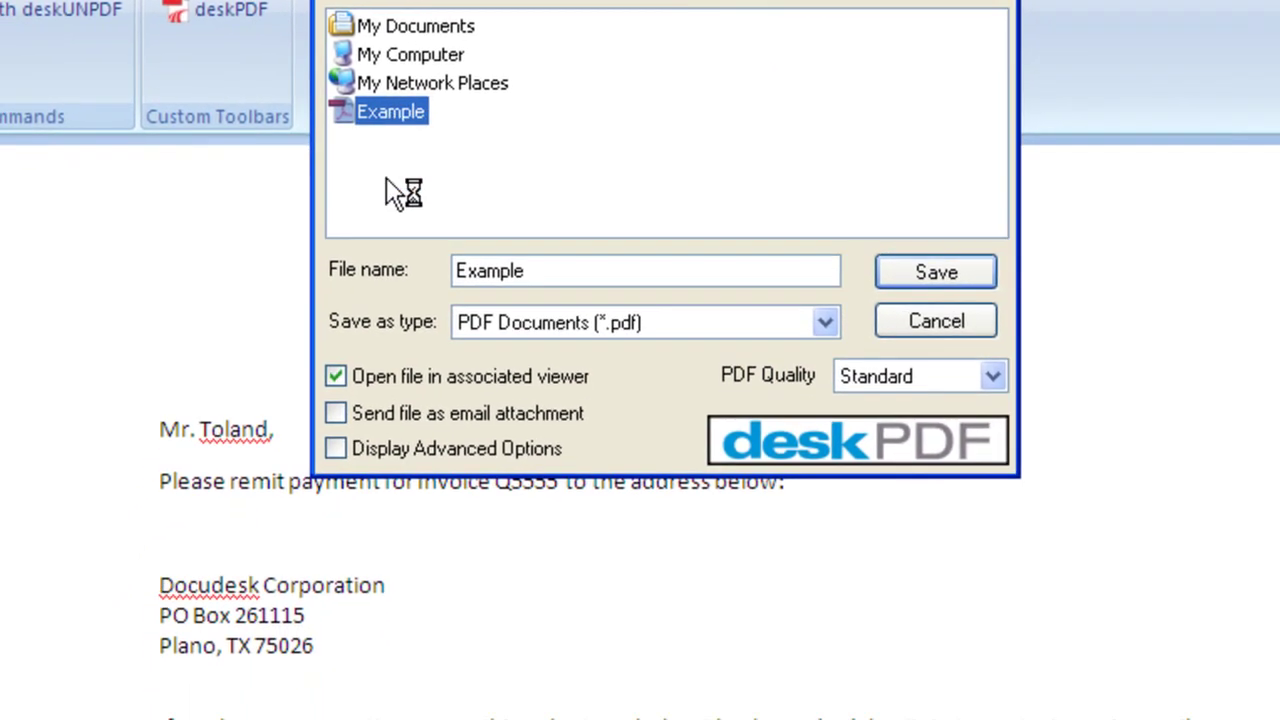
# Display the advanced PDF options and set the display stationery to letterhead.
pyautogui.click(441, 522)
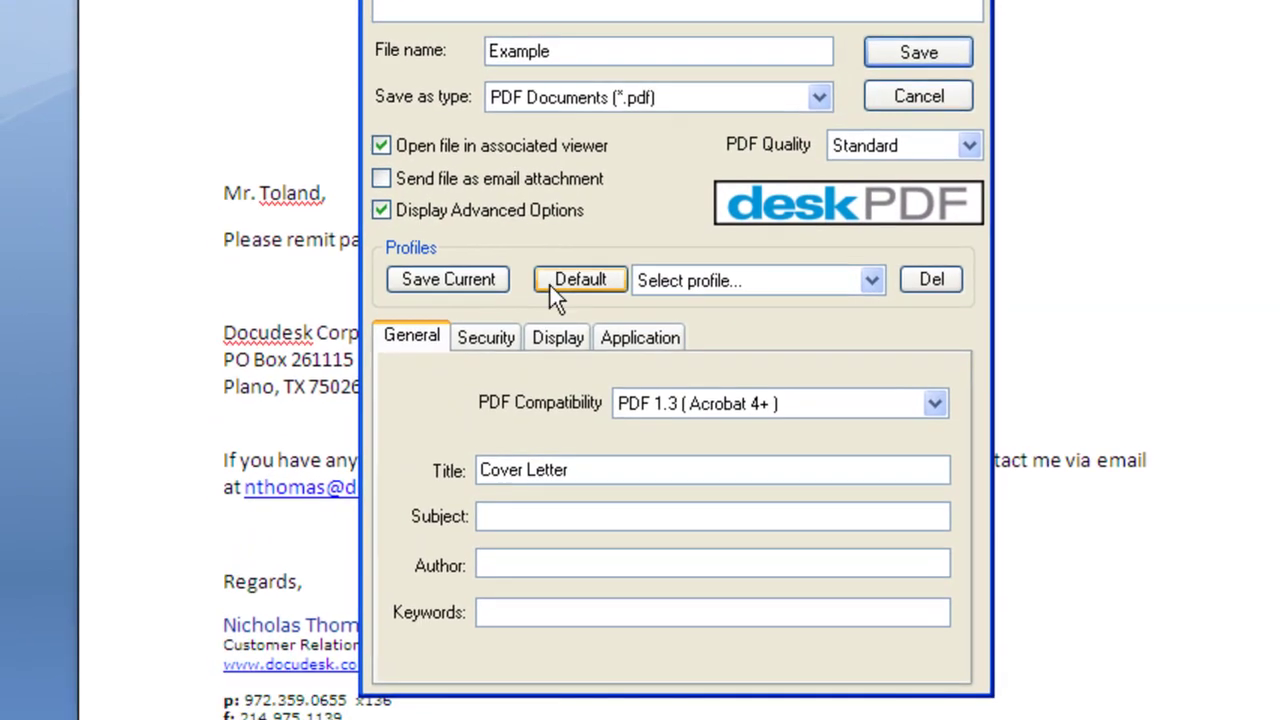
pyautogui.click(548, 368)
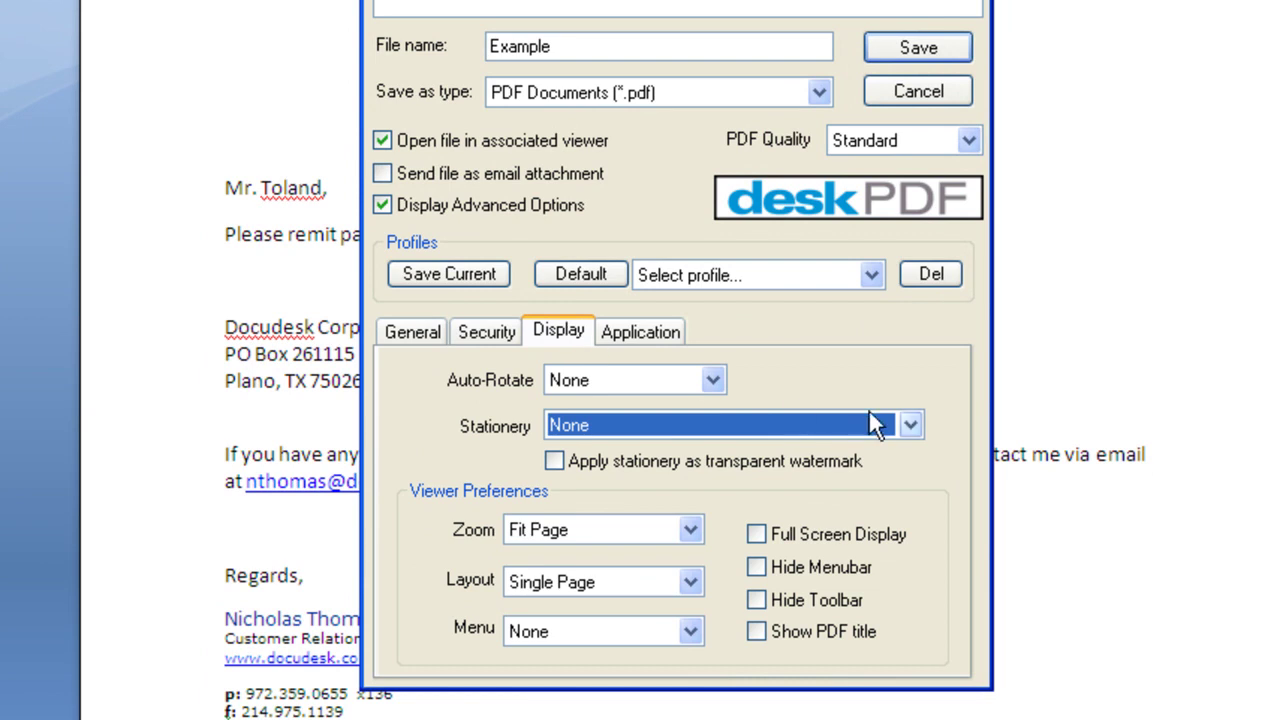
pyautogui.click(908, 427)
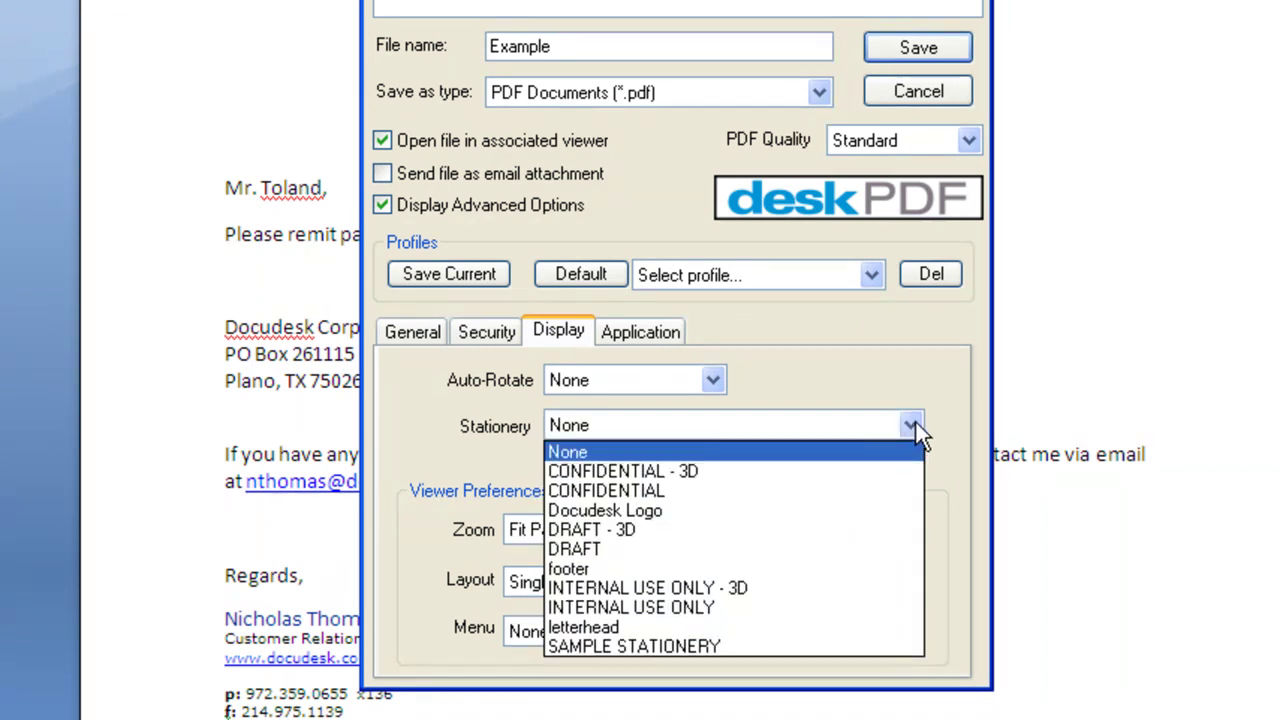
pyautogui.click(886, 626)
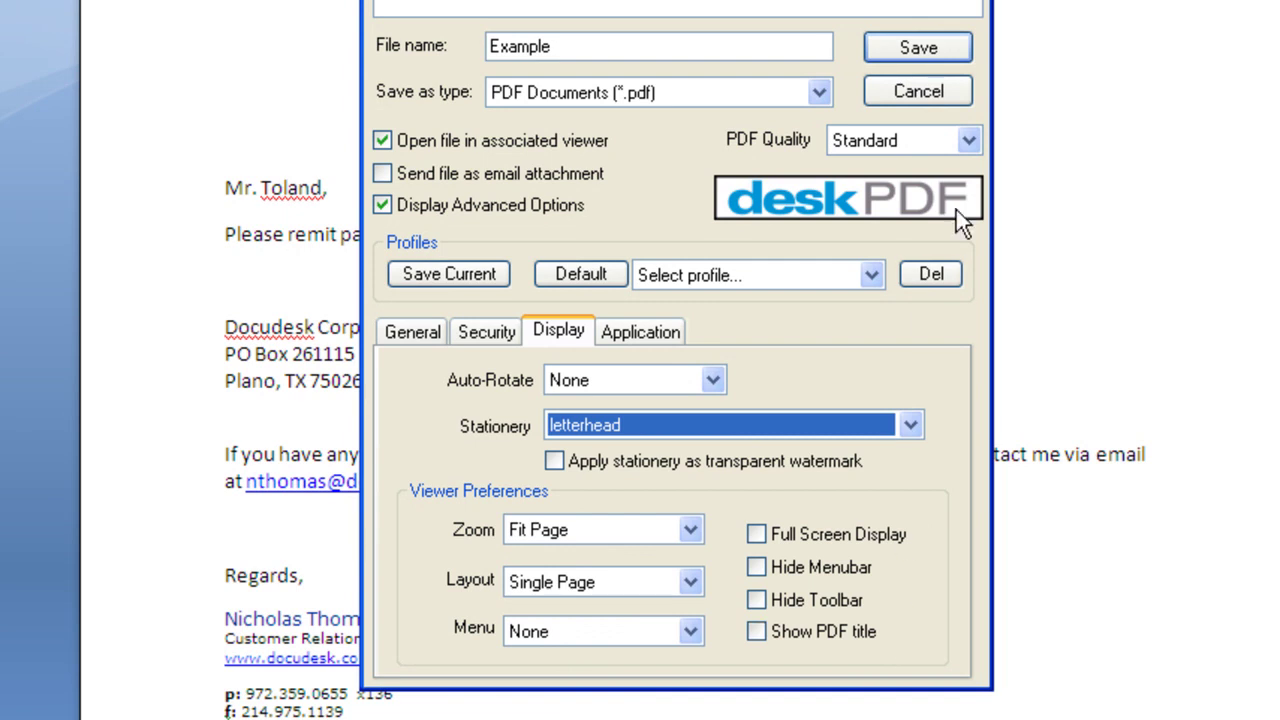
# Save the Cover Letter PDF by replacing the existing Example file, and close the PDF and its Word document without saving changes.
pyautogui.click(938, 52)
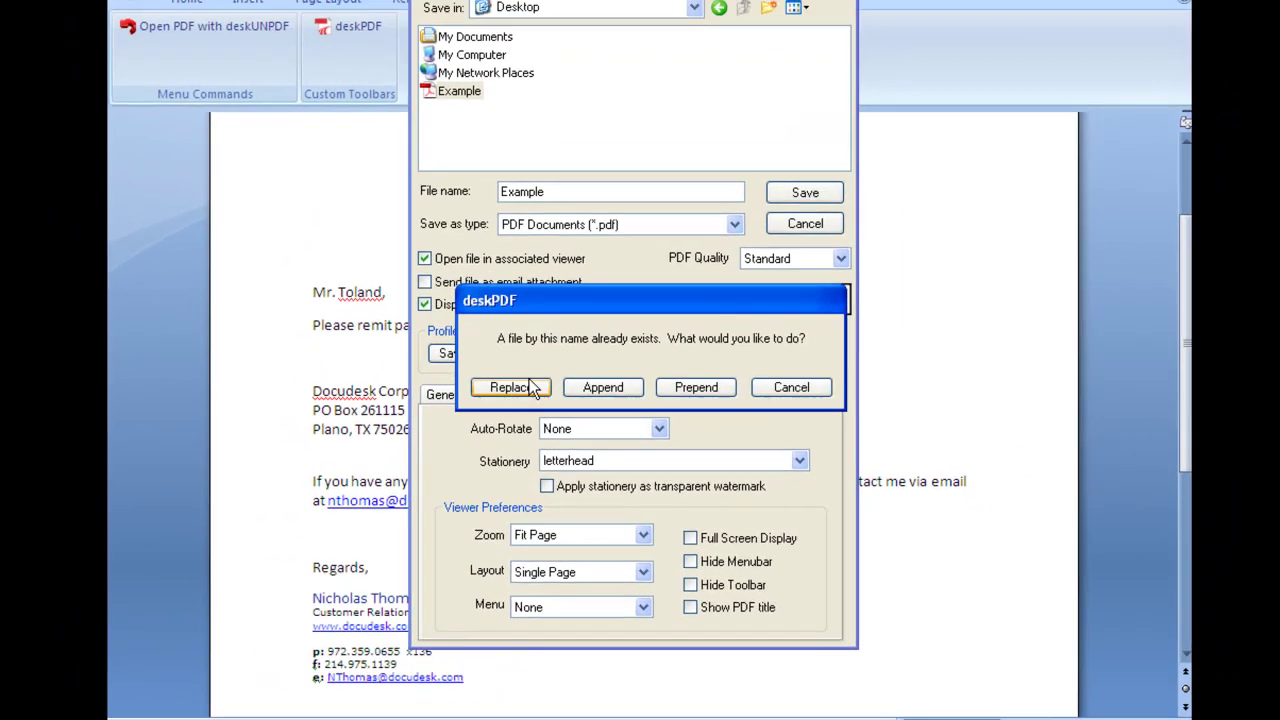
pyautogui.click(509, 370)
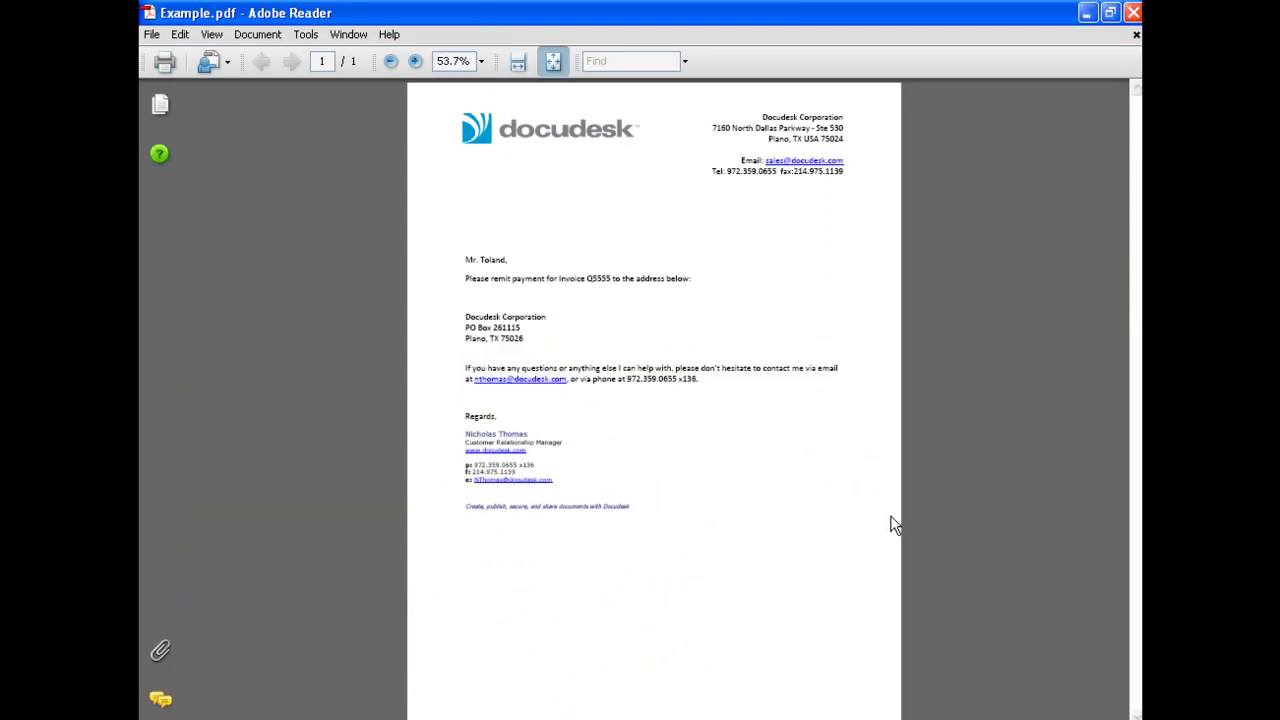
pyautogui.click(1135, 14)
pyautogui.click(1134, 14)
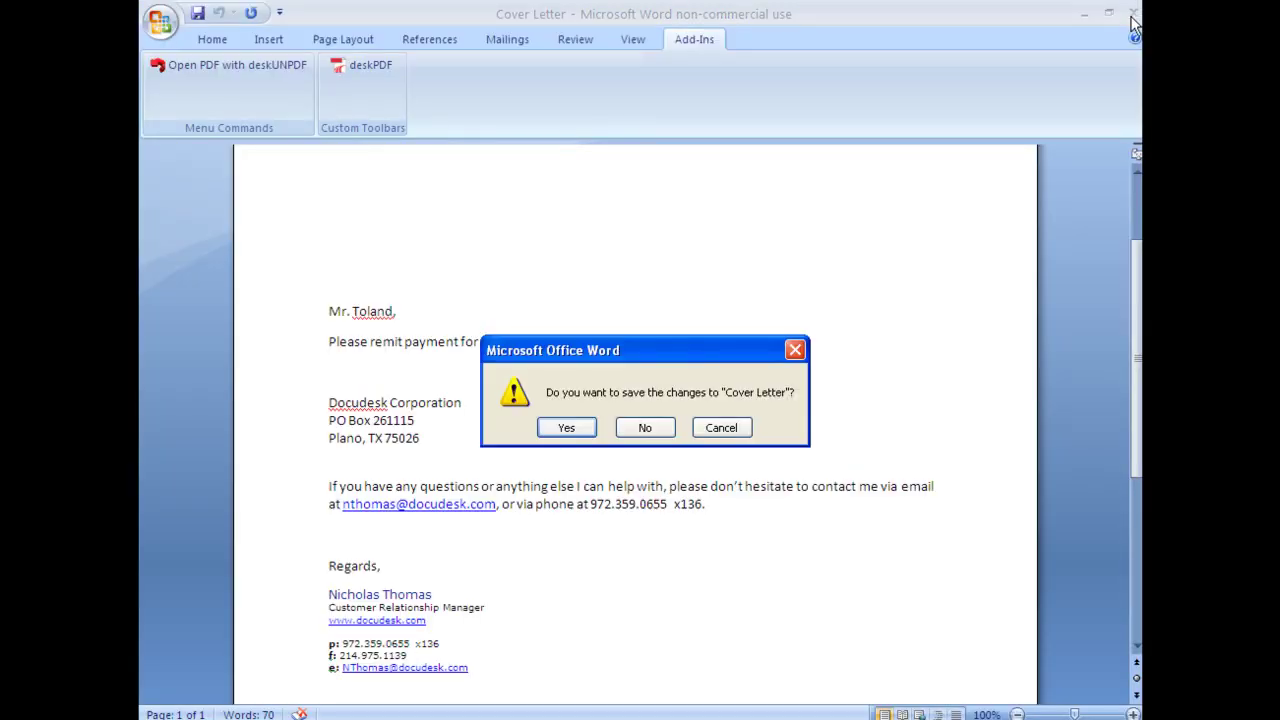
pyautogui.click(645, 427)
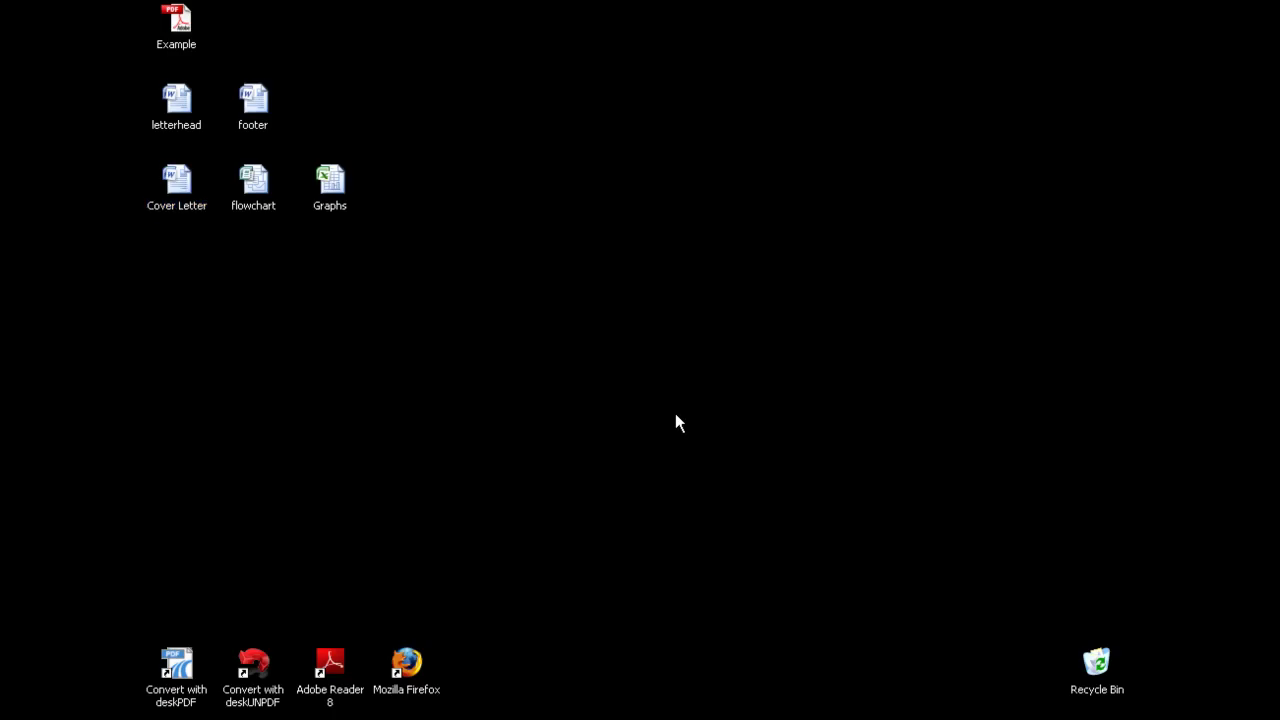
# Open the flowchart publication from the desktop and bring up its print settings with deskPDF as the printer.
pyautogui.click(256, 188)
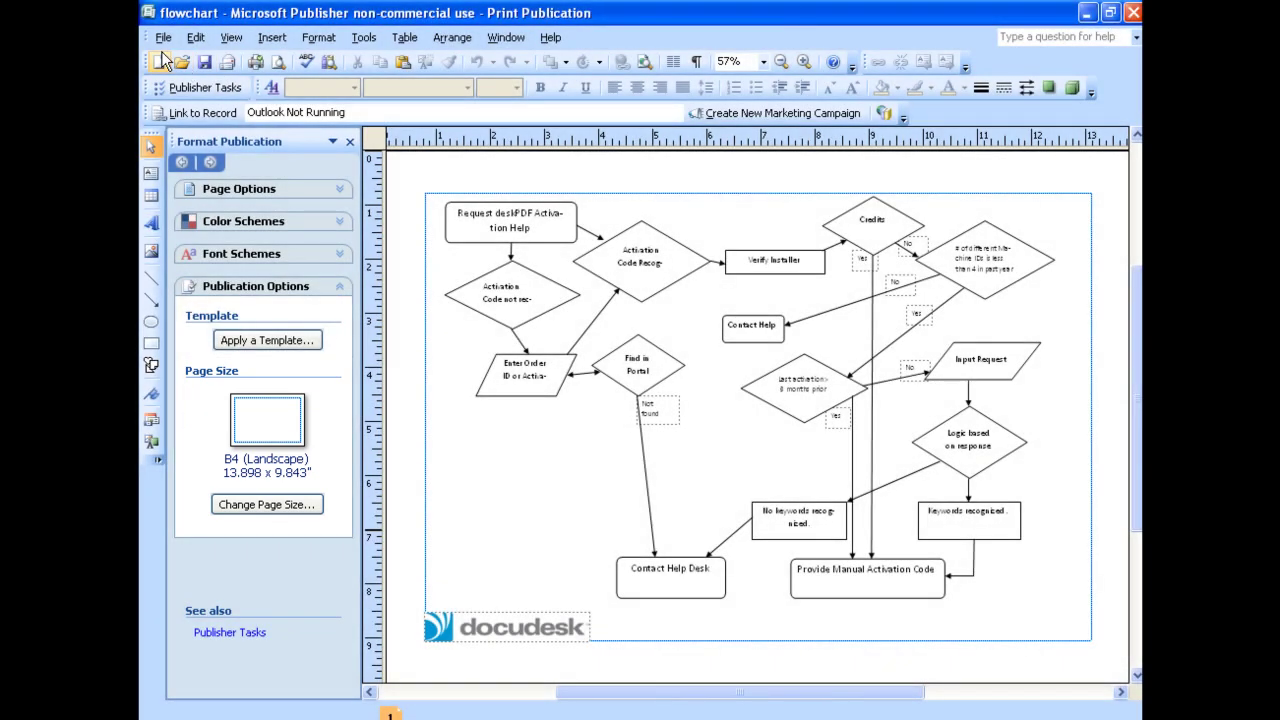
pyautogui.click(163, 40)
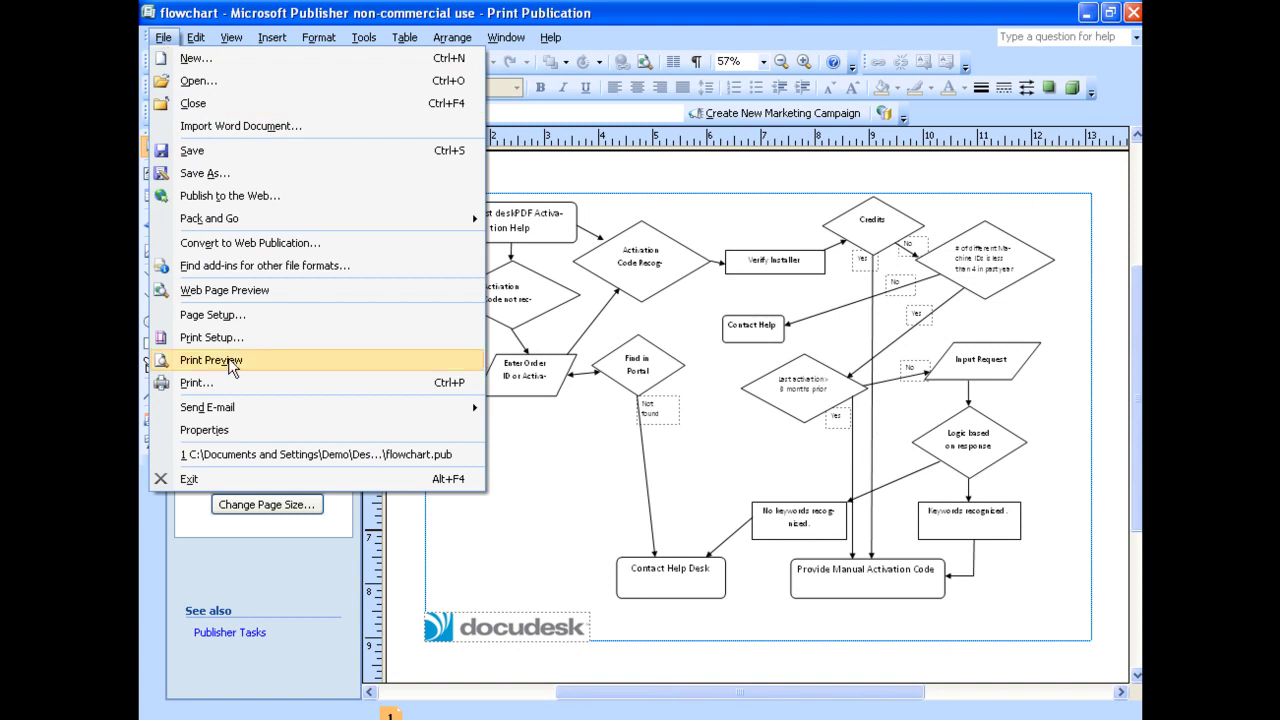
pyautogui.click(224, 383)
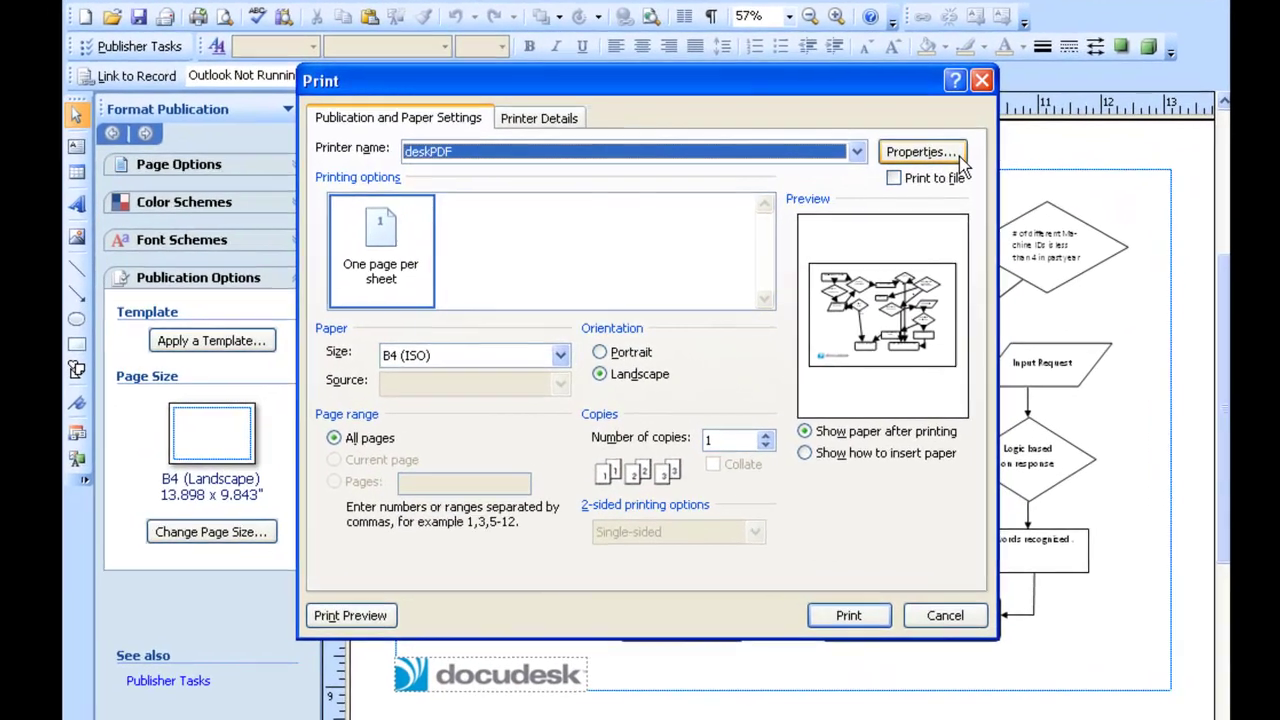
pyautogui.click(857, 151)
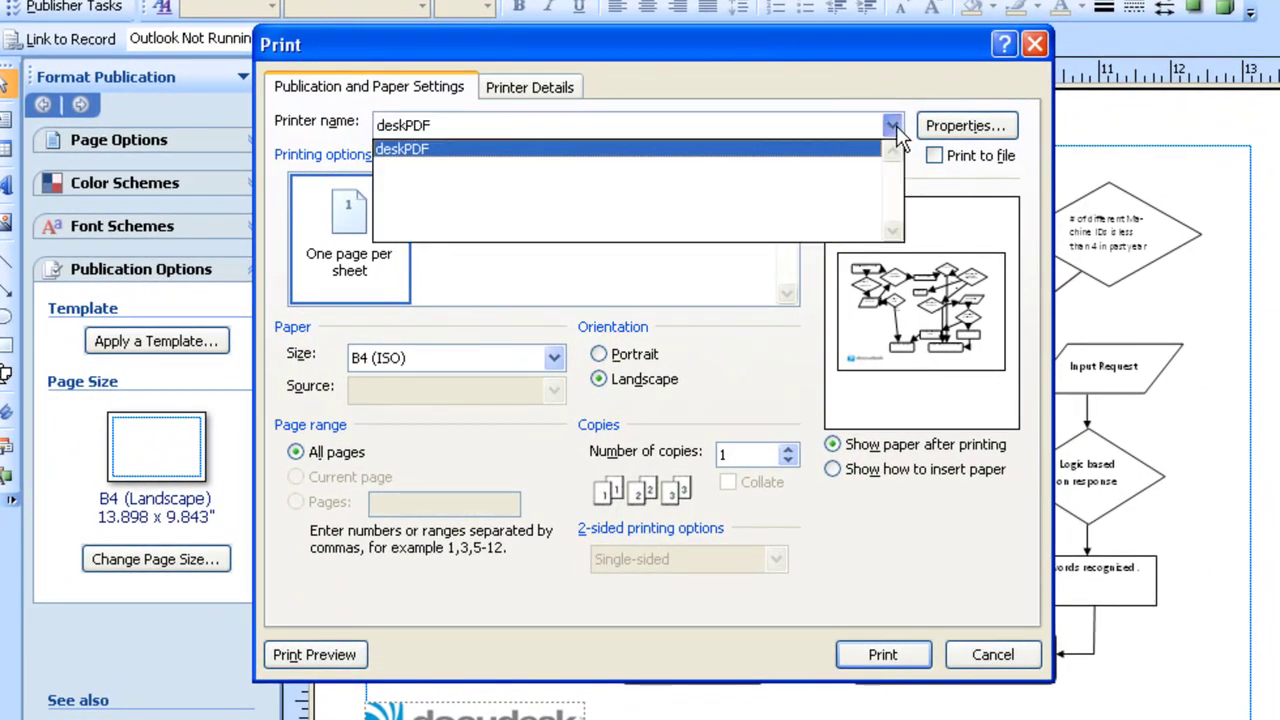
pyautogui.click(896, 130)
# Check the paper size choices in the deskPDF printer's advanced options and keep B4 (ISO).
pyautogui.click(960, 127)
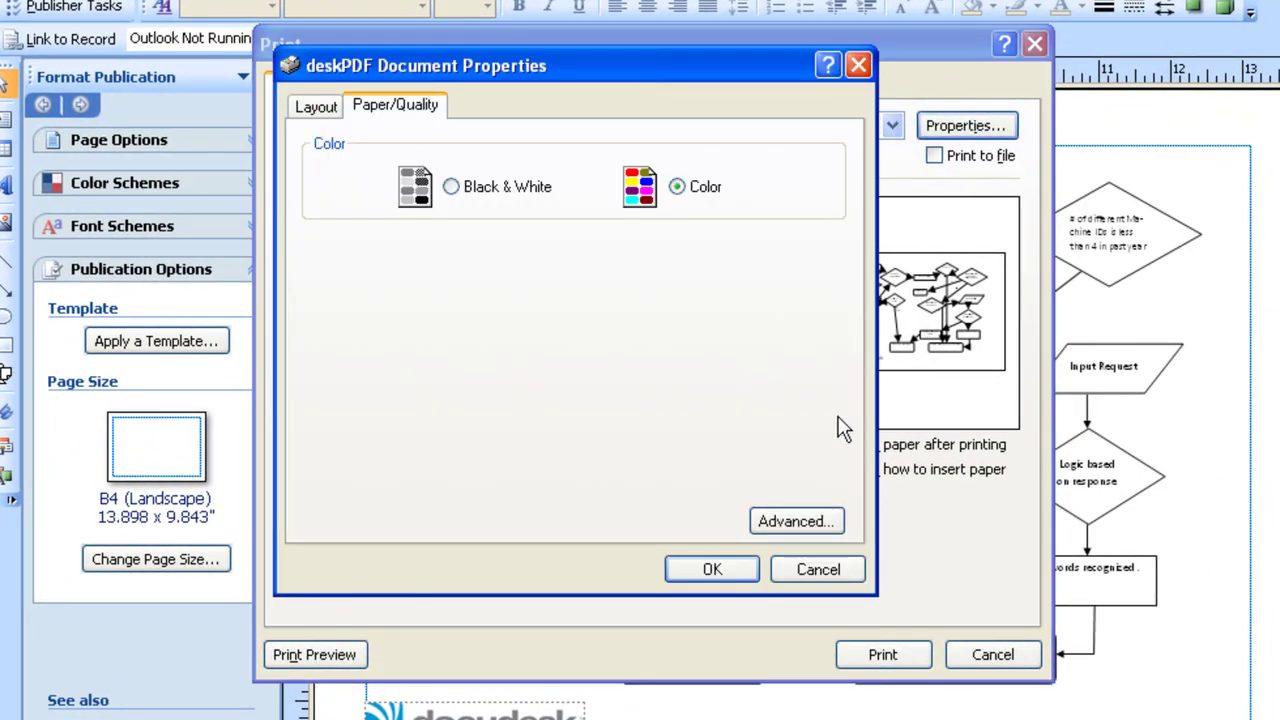
pyautogui.click(816, 530)
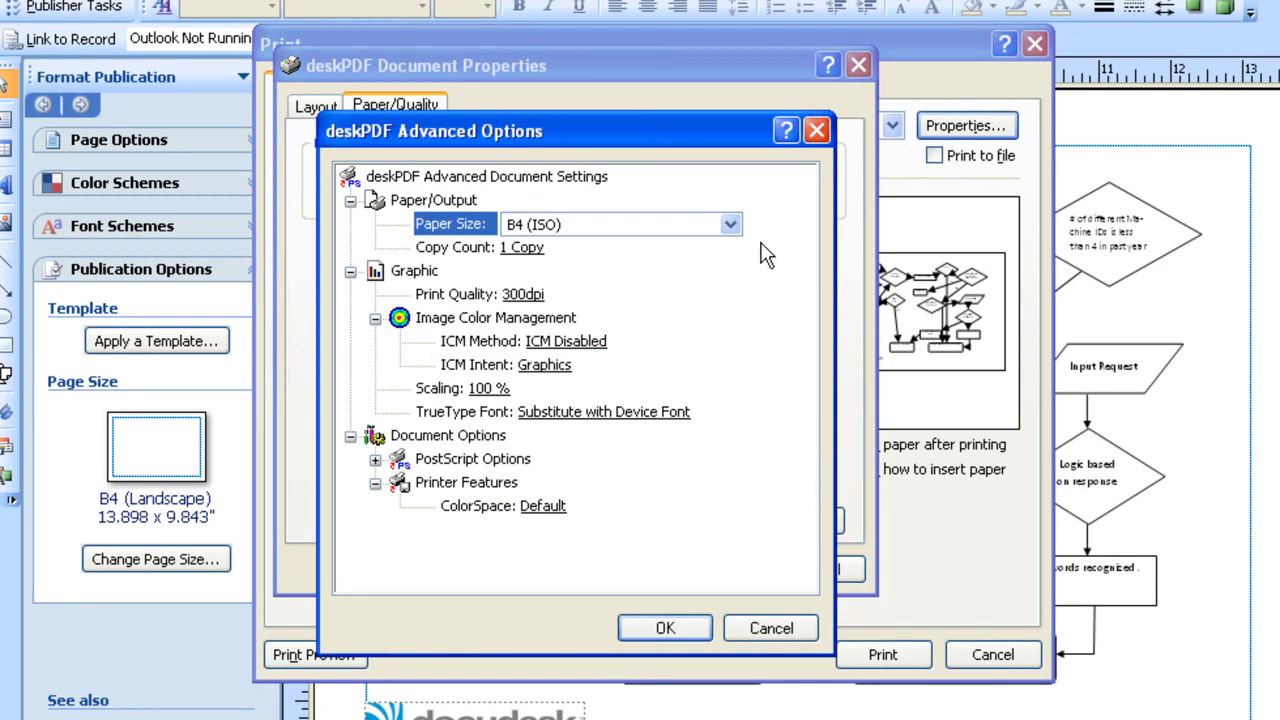
pyautogui.click(738, 222)
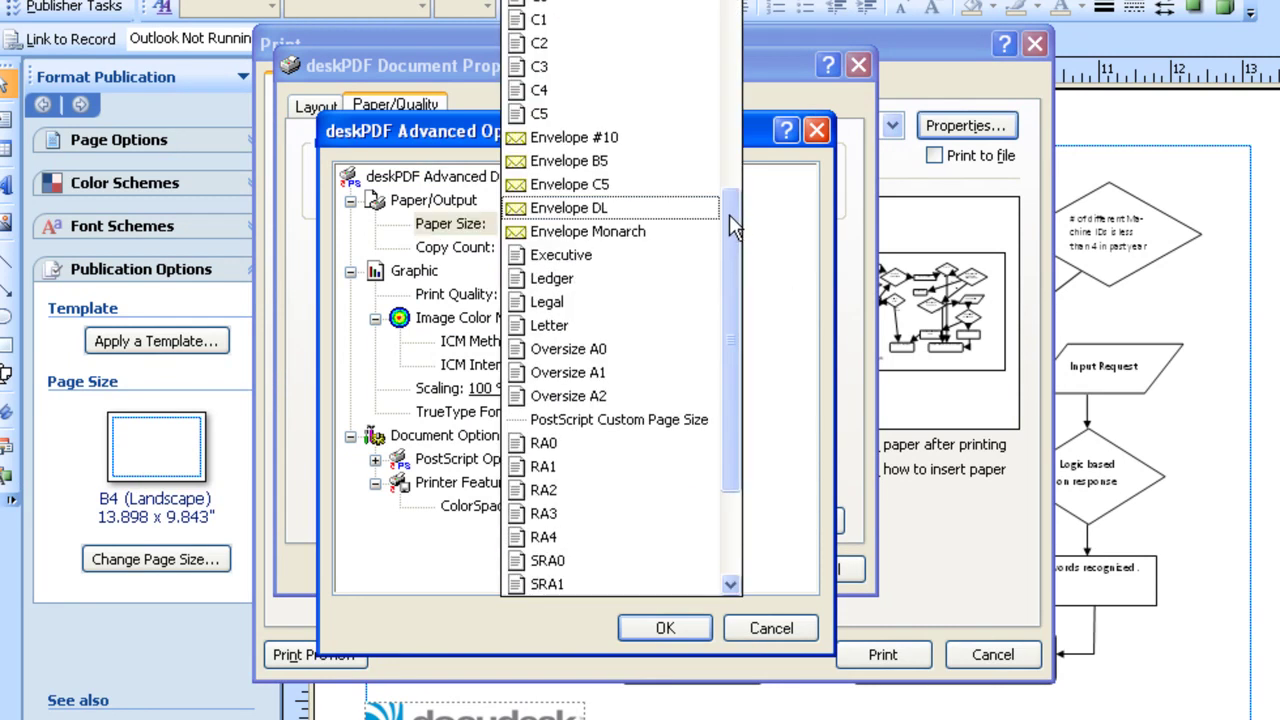
pyautogui.scroll(3, 729, 214)
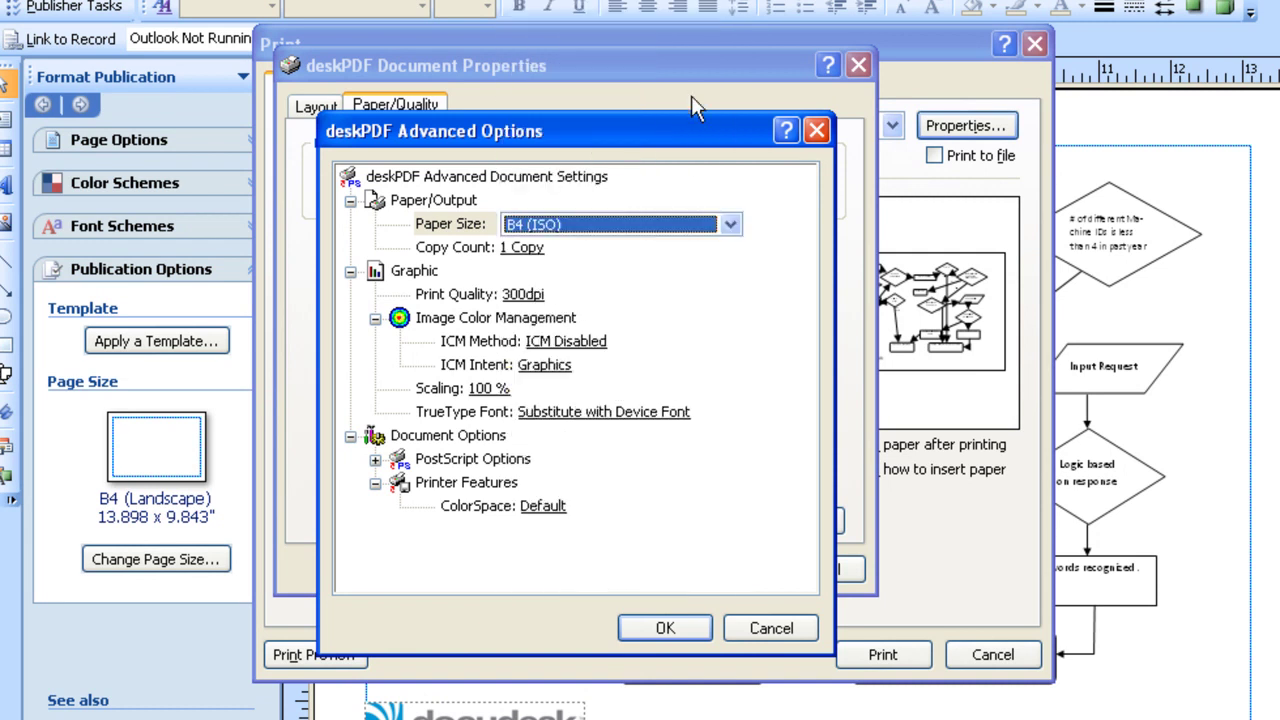
pyautogui.click(658, 627)
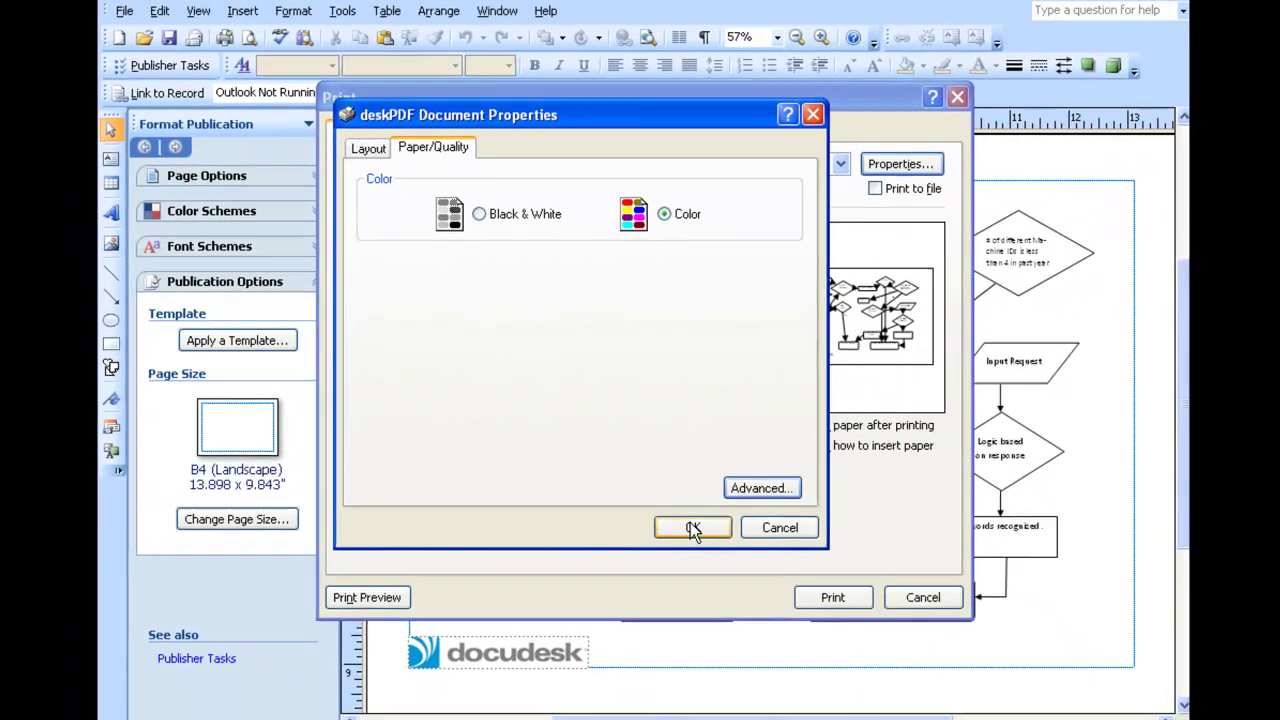
pyautogui.click(707, 559)
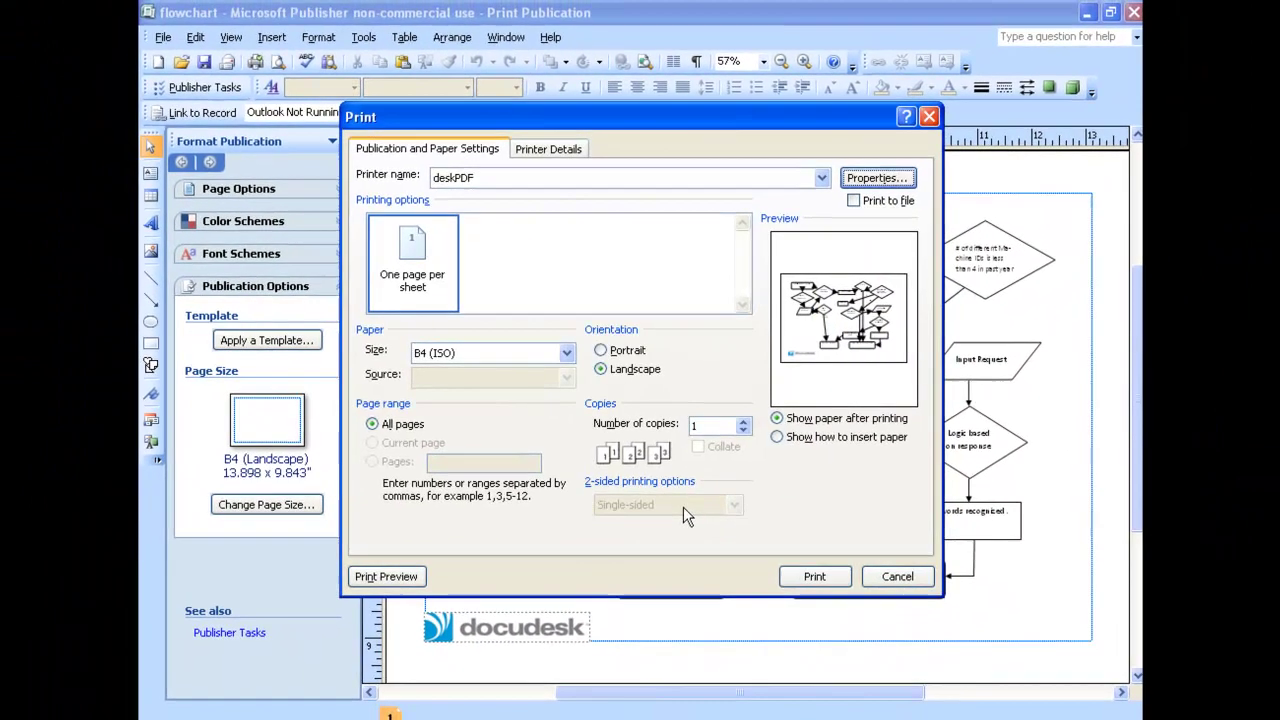
# Print the flowchart to deskPDF and set Auto-Rotate to Force Landscape in the advanced display options.
pyautogui.click(815, 578)
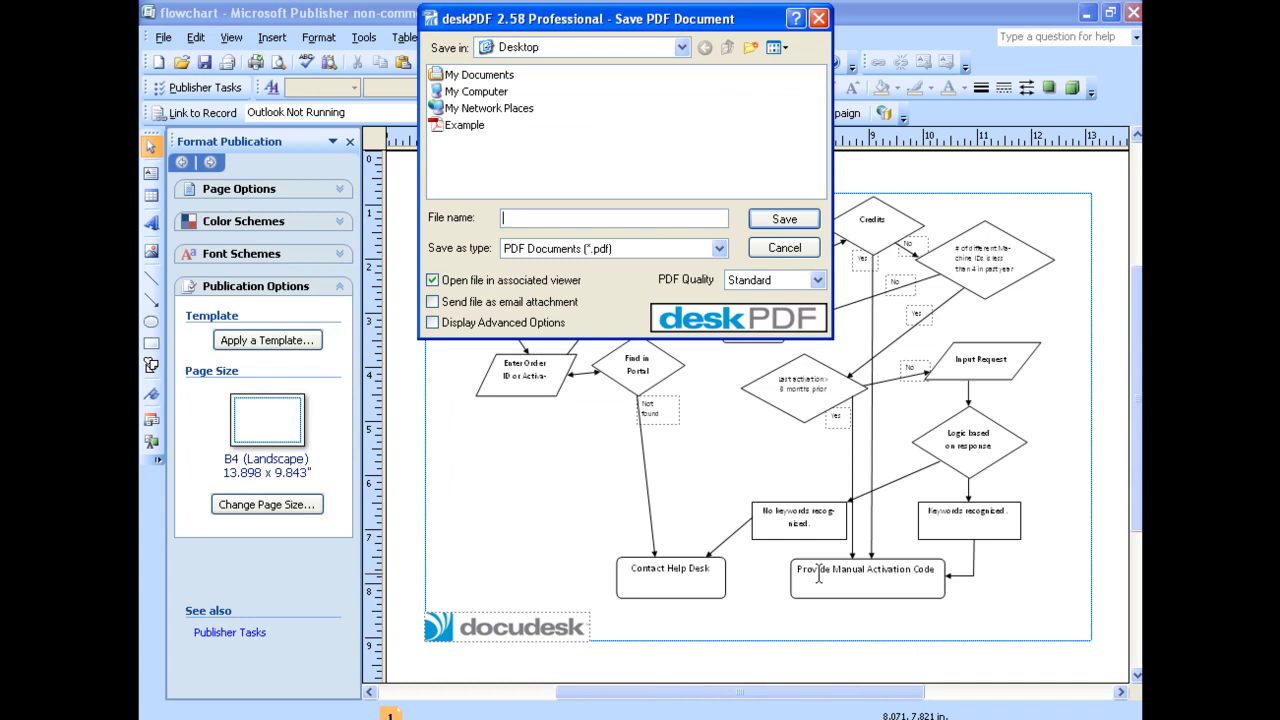
pyautogui.click(553, 322)
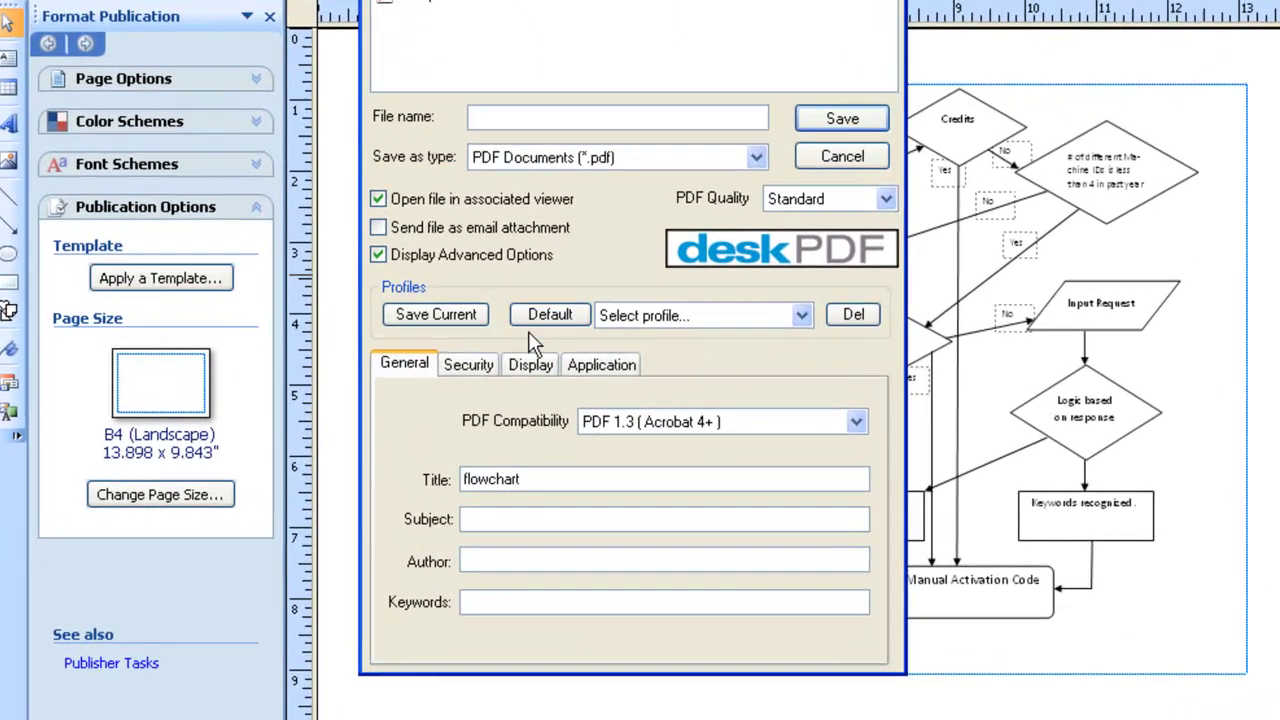
pyautogui.click(539, 385)
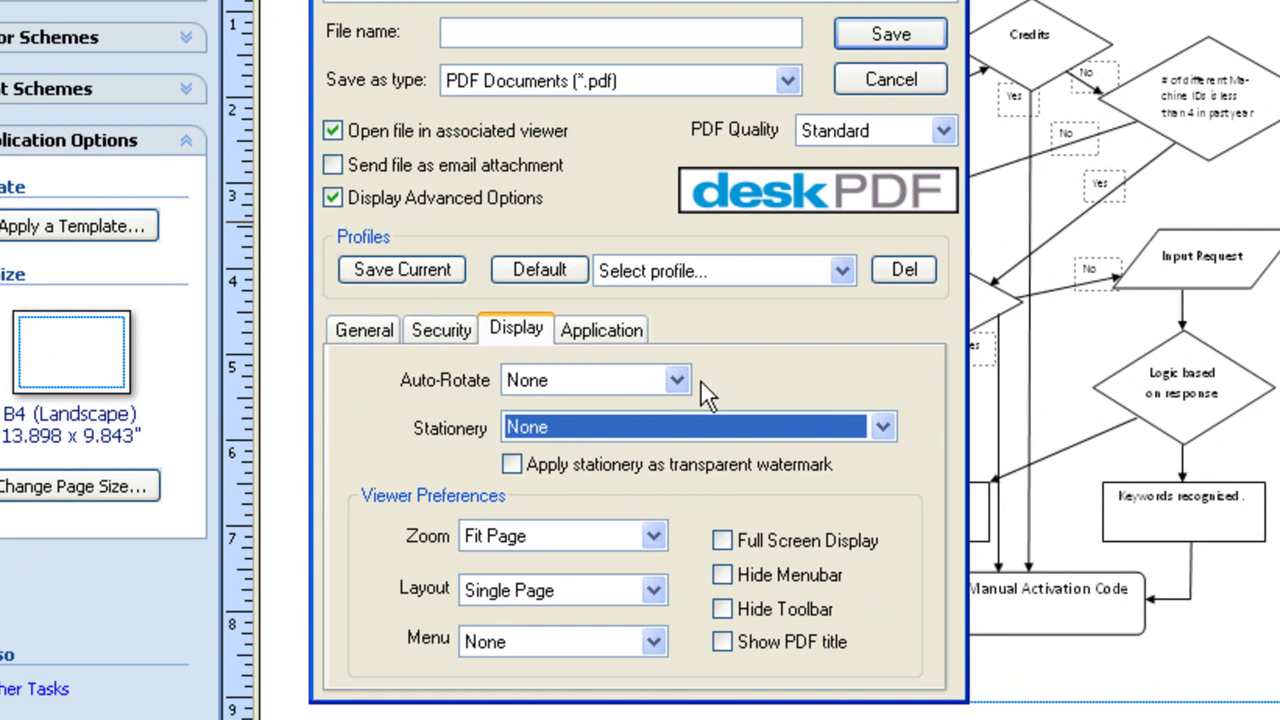
pyautogui.click(678, 381)
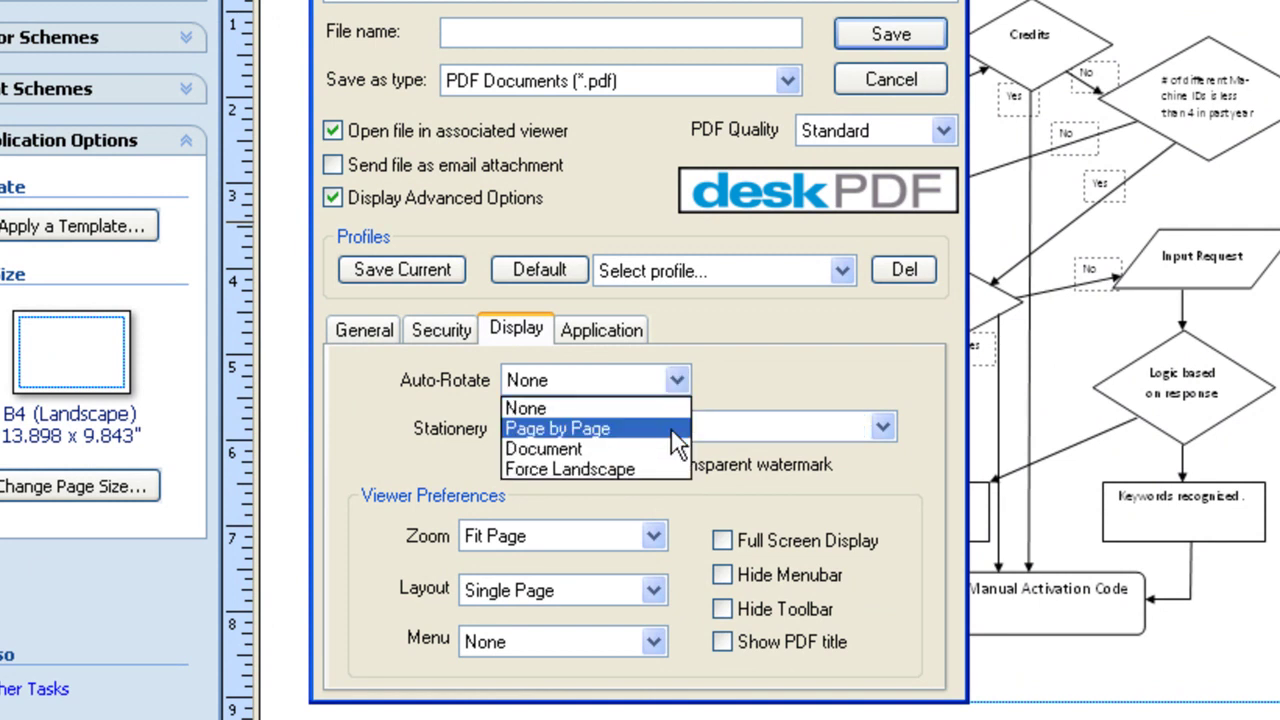
pyautogui.click(645, 466)
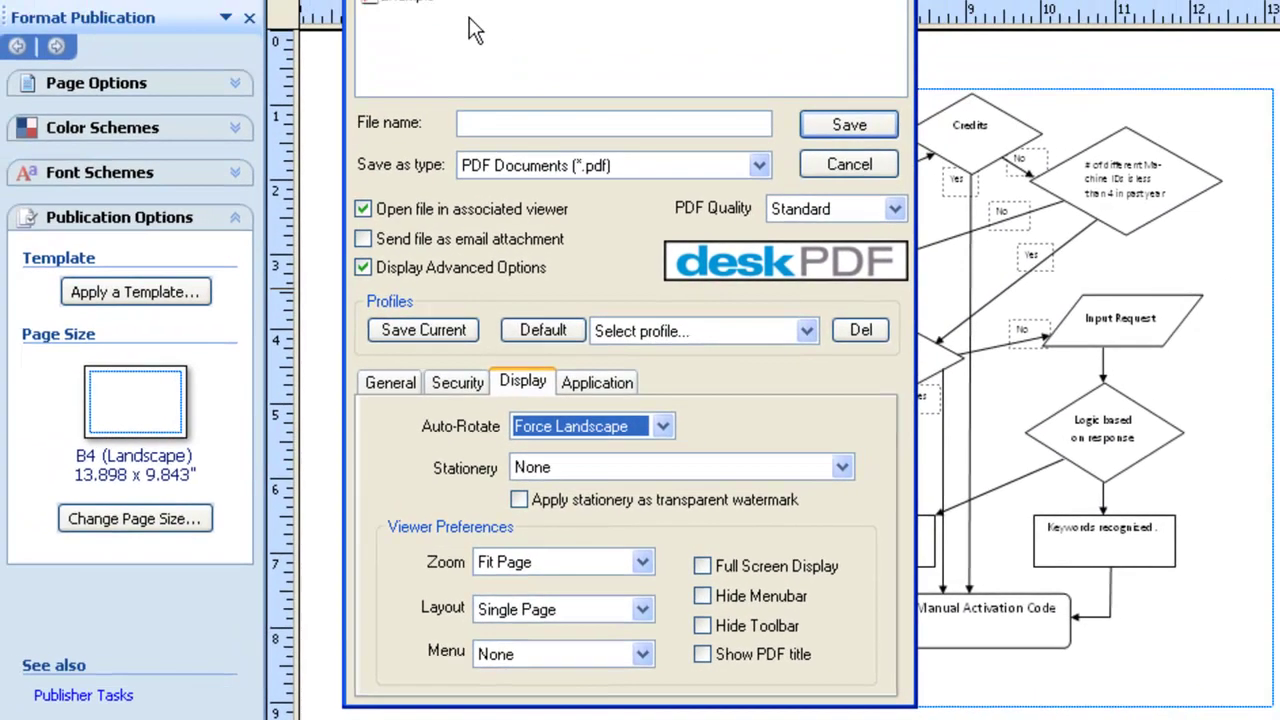
# Append the flowchart to the existing Example PDF on the Desktop.
pyautogui.click(440, 78)
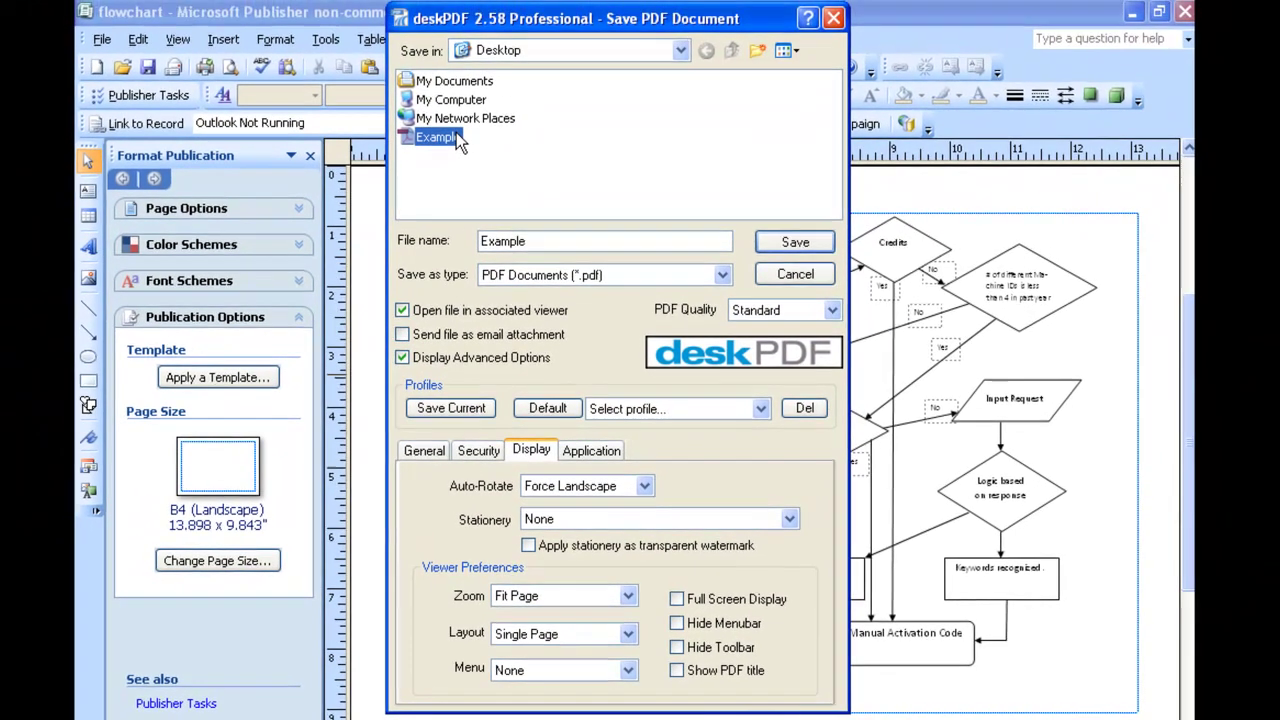
pyautogui.click(793, 240)
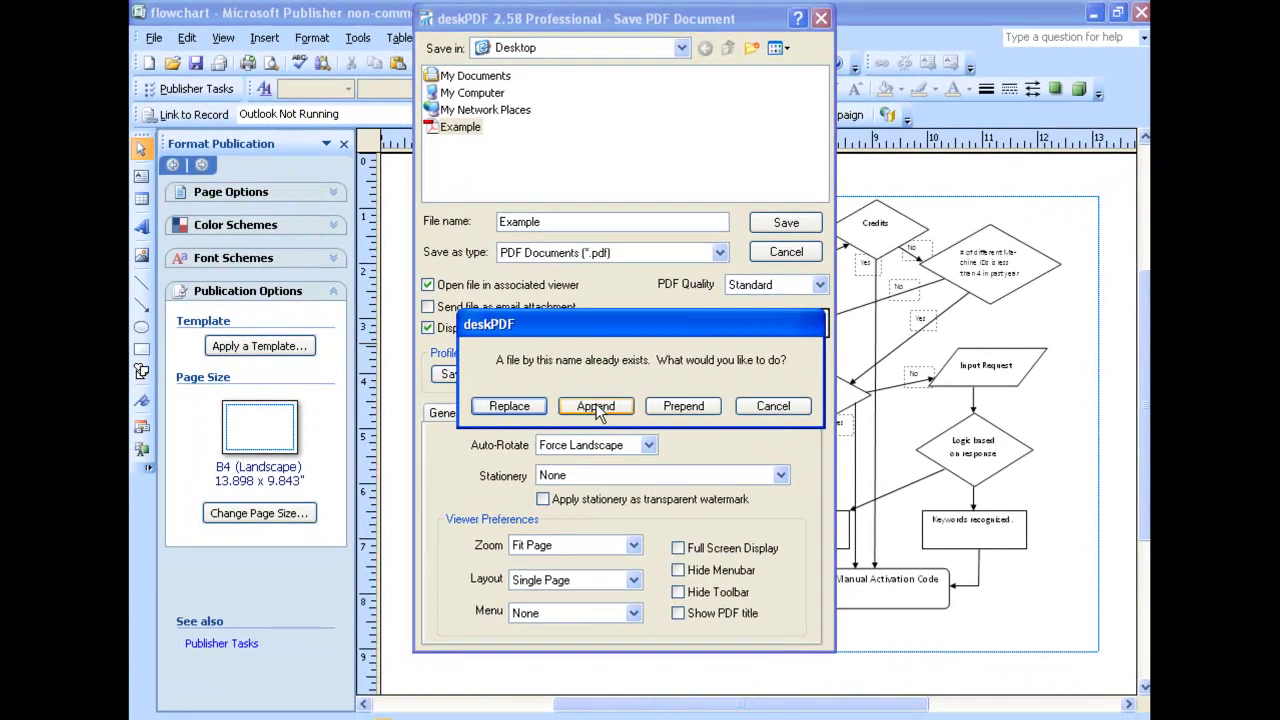
pyautogui.click(593, 417)
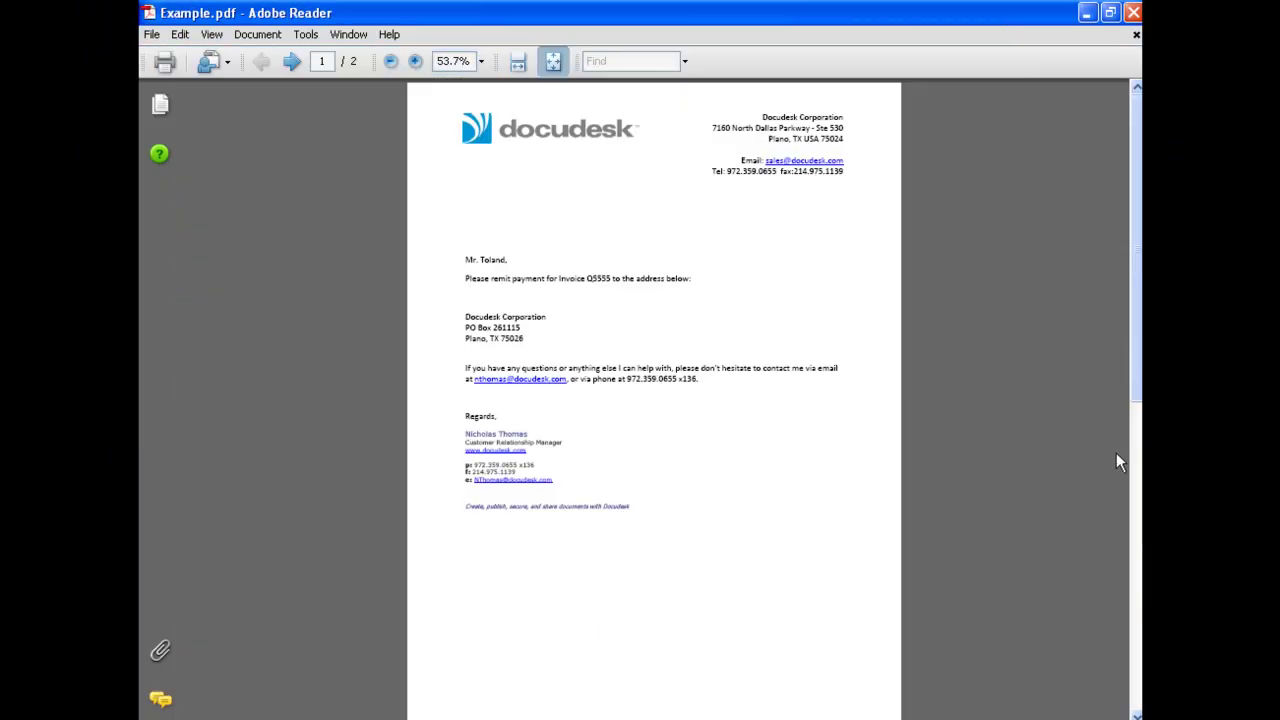
# View the second page of the Example PDF, and close the PDF and the flowchart publication.
pyautogui.click(1136, 448)
pyautogui.click(1136, 448)
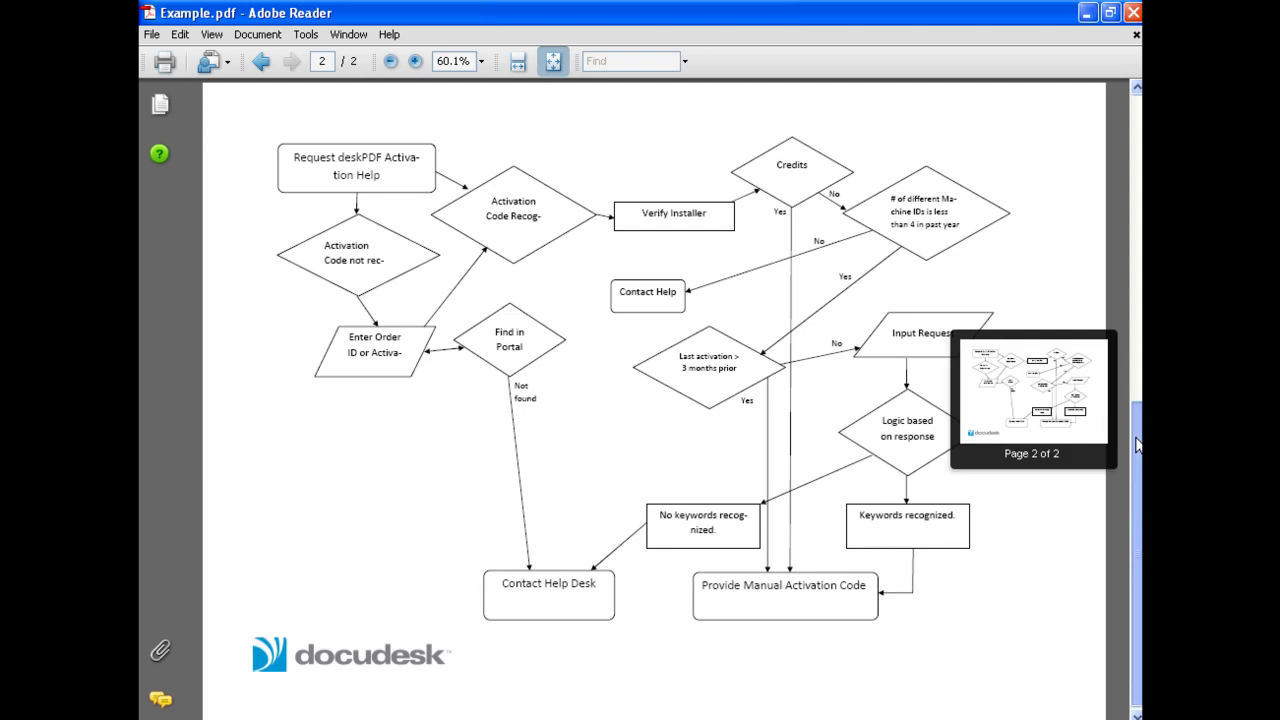
pyautogui.click(1136, 34)
pyautogui.click(1133, 14)
pyautogui.click(1133, 14)
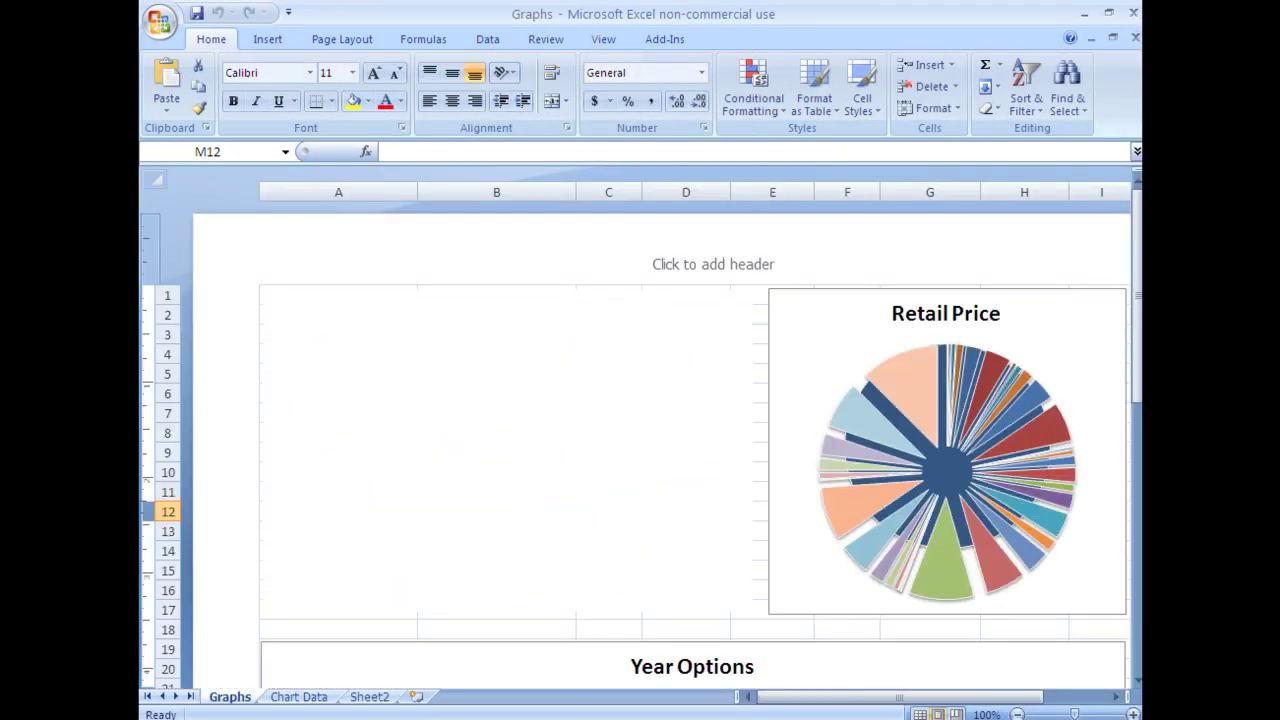
# Look over the charts on the Graphs sheet and the table on the Chart Data sheet of the Graphs workbook.
pyautogui.moveTo(1138, 300); pyautogui.dragTo(1137, 442)
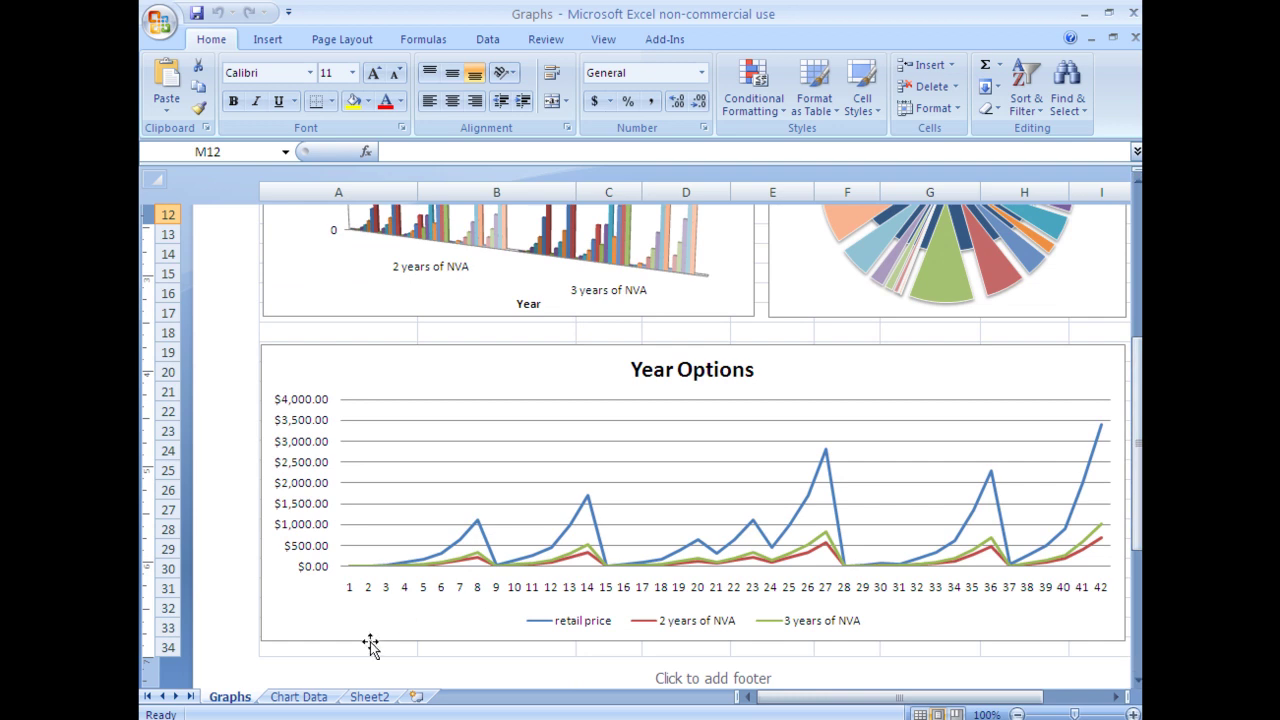
pyautogui.click(316, 697)
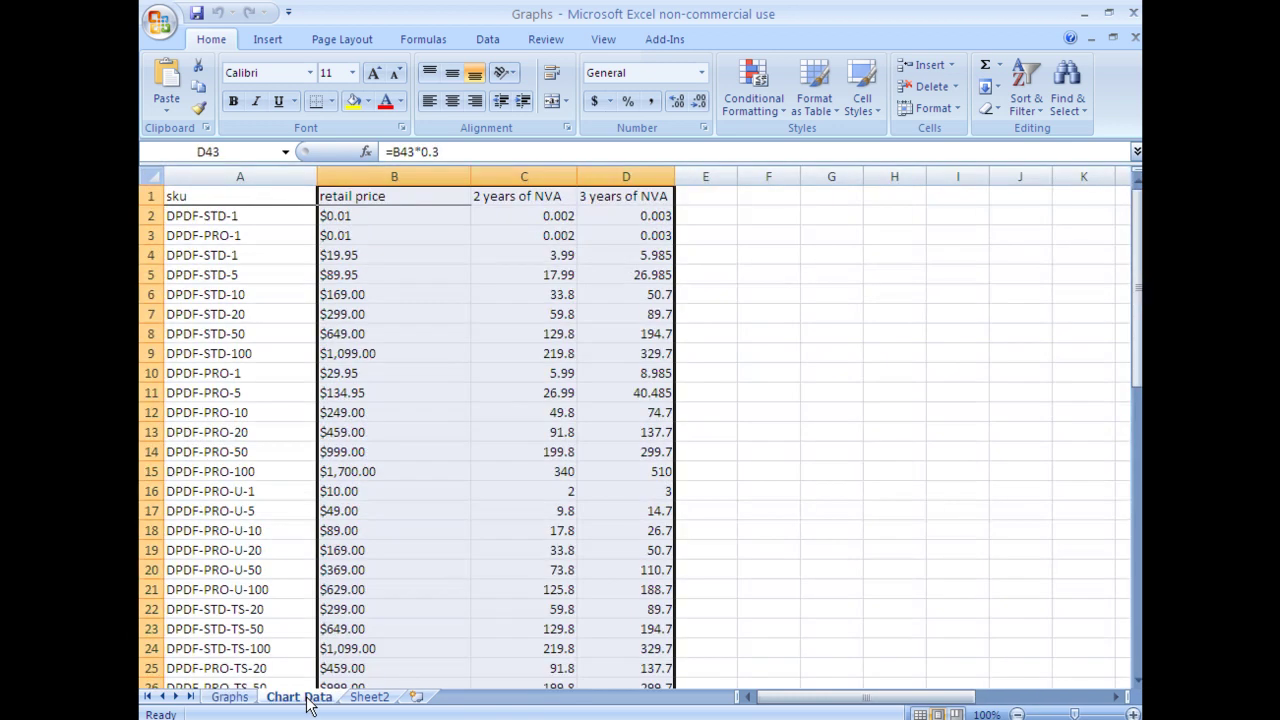
pyautogui.click(240, 694)
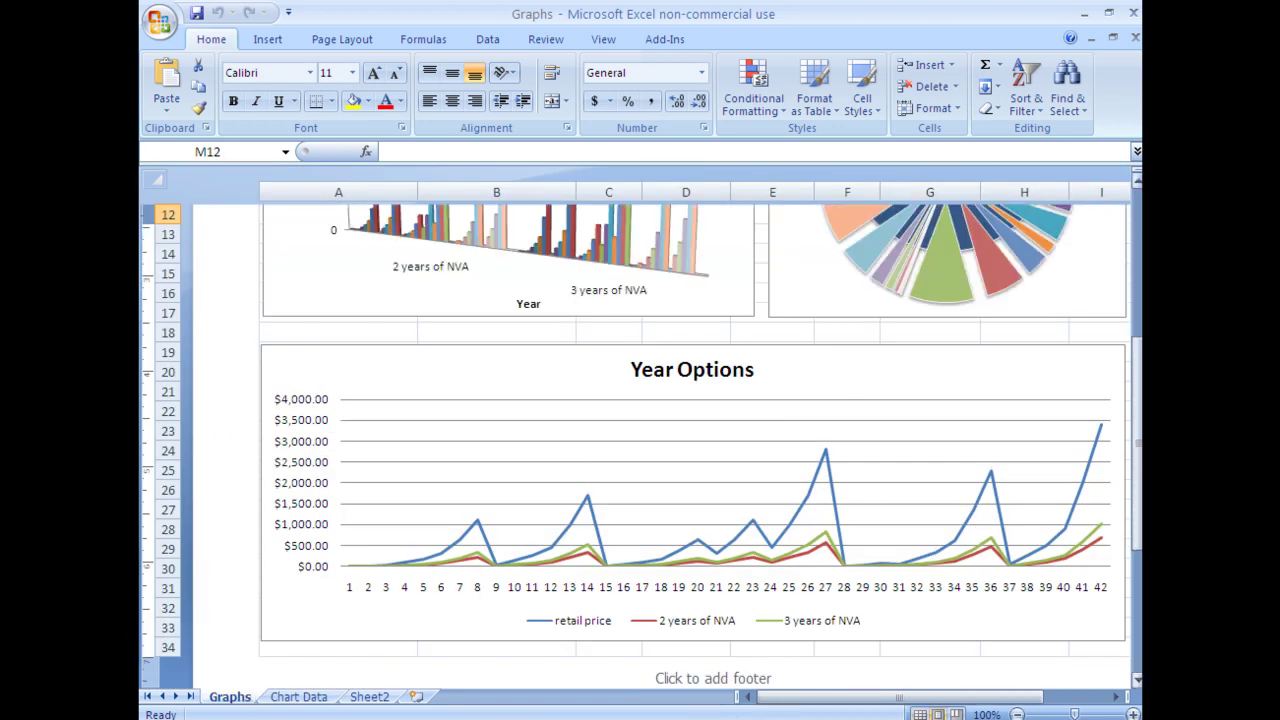
pyautogui.scroll(5, 690, 440)
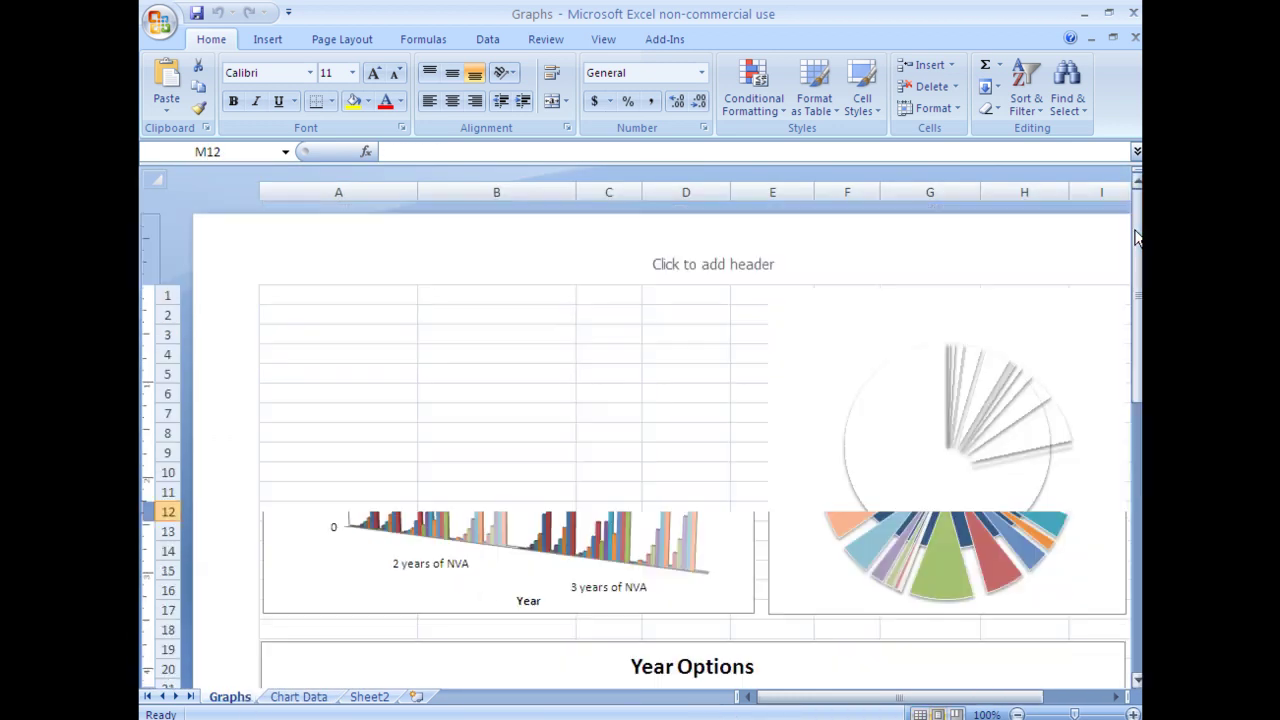
# Print the Graphs sheet to deskPDF with a limited page range starting from page 1.
pyautogui.click(152, 16)
pyautogui.moveTo(237, 242)
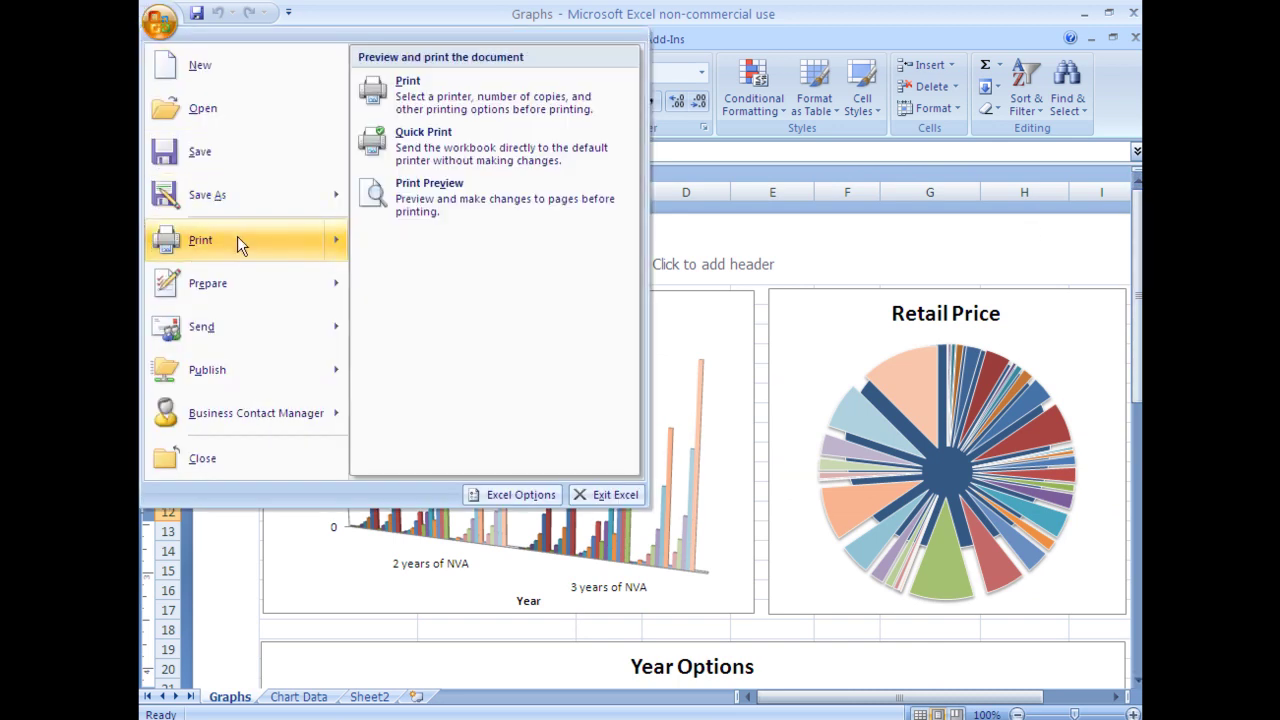
pyautogui.click(518, 97)
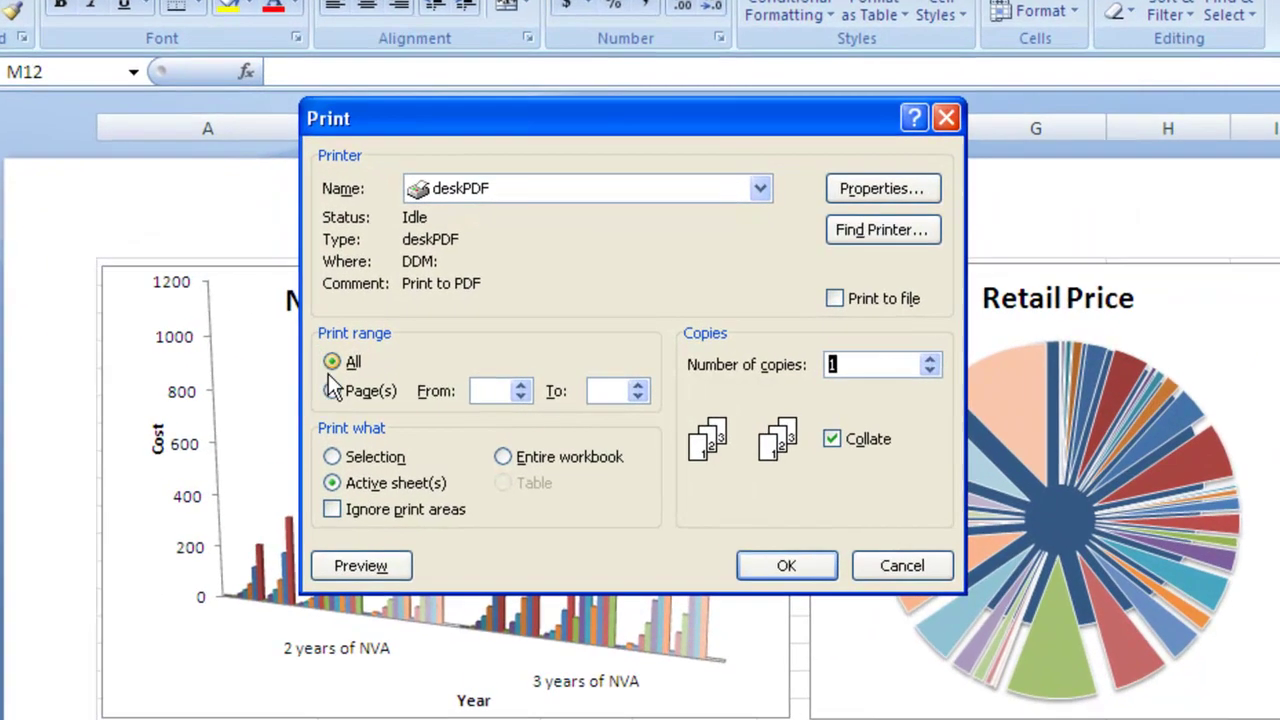
pyautogui.click(410, 382)
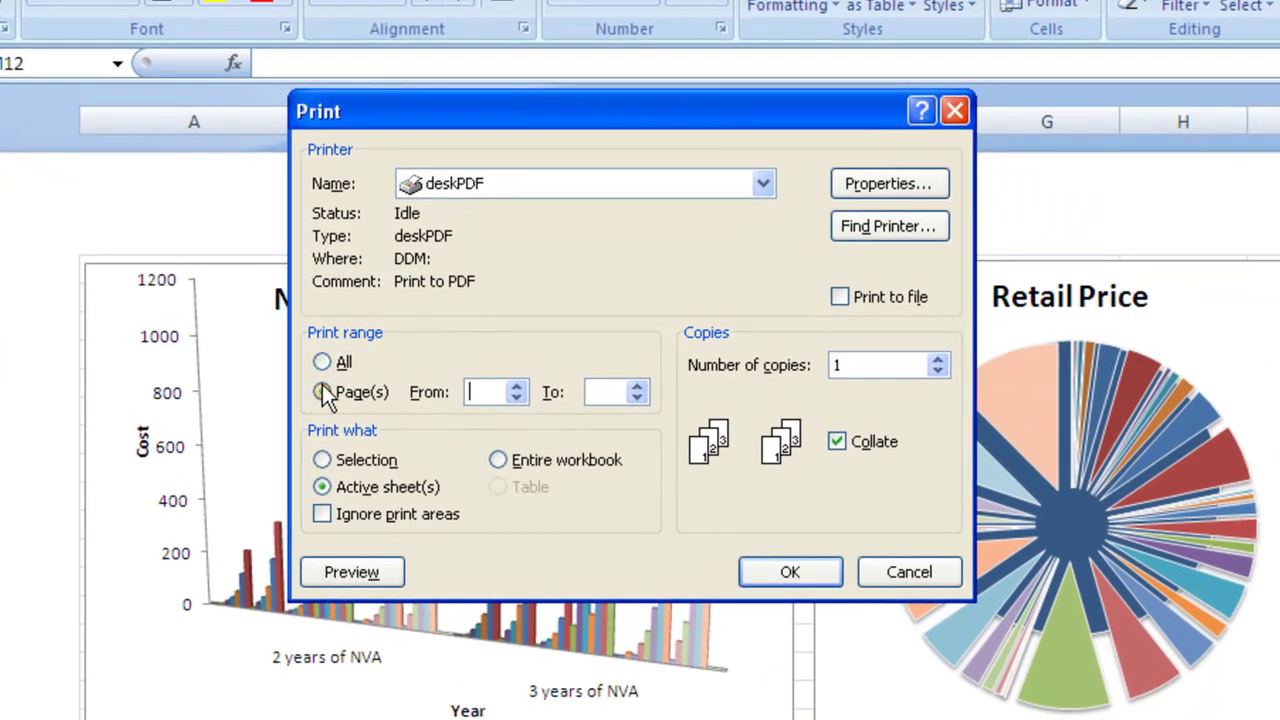
pyautogui.click(516, 388)
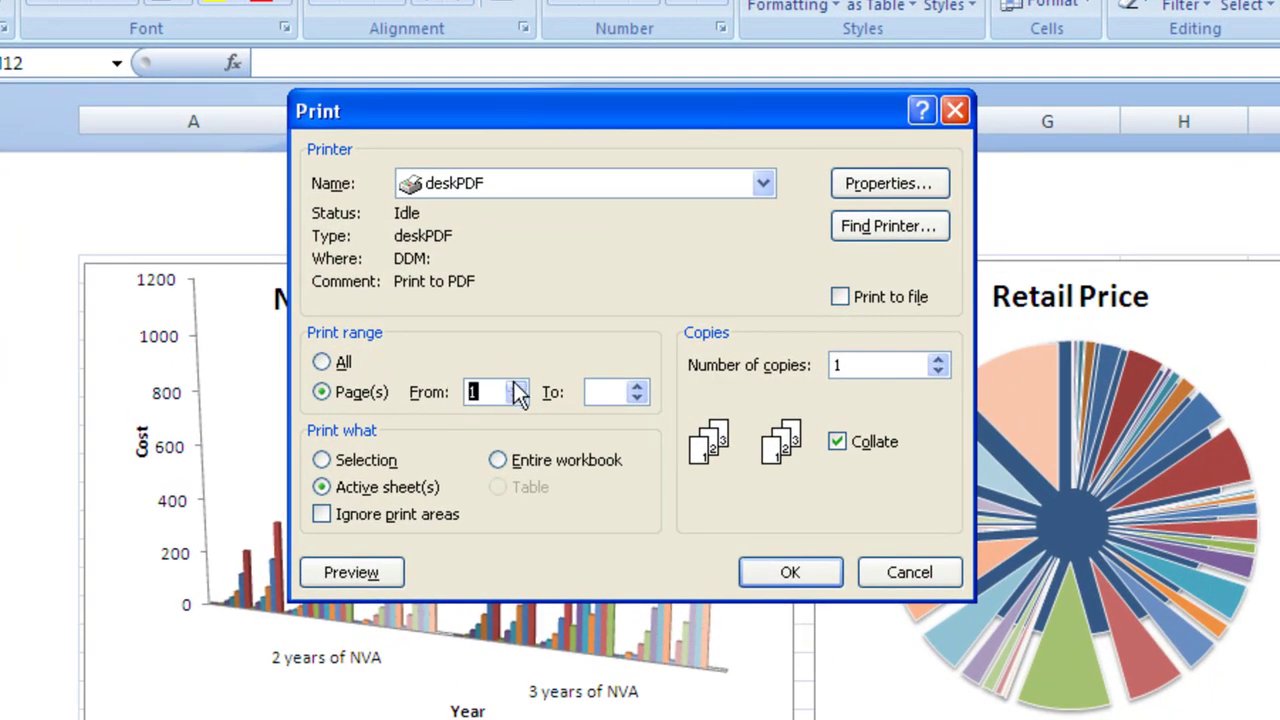
pyautogui.click(637, 387)
pyautogui.click(795, 574)
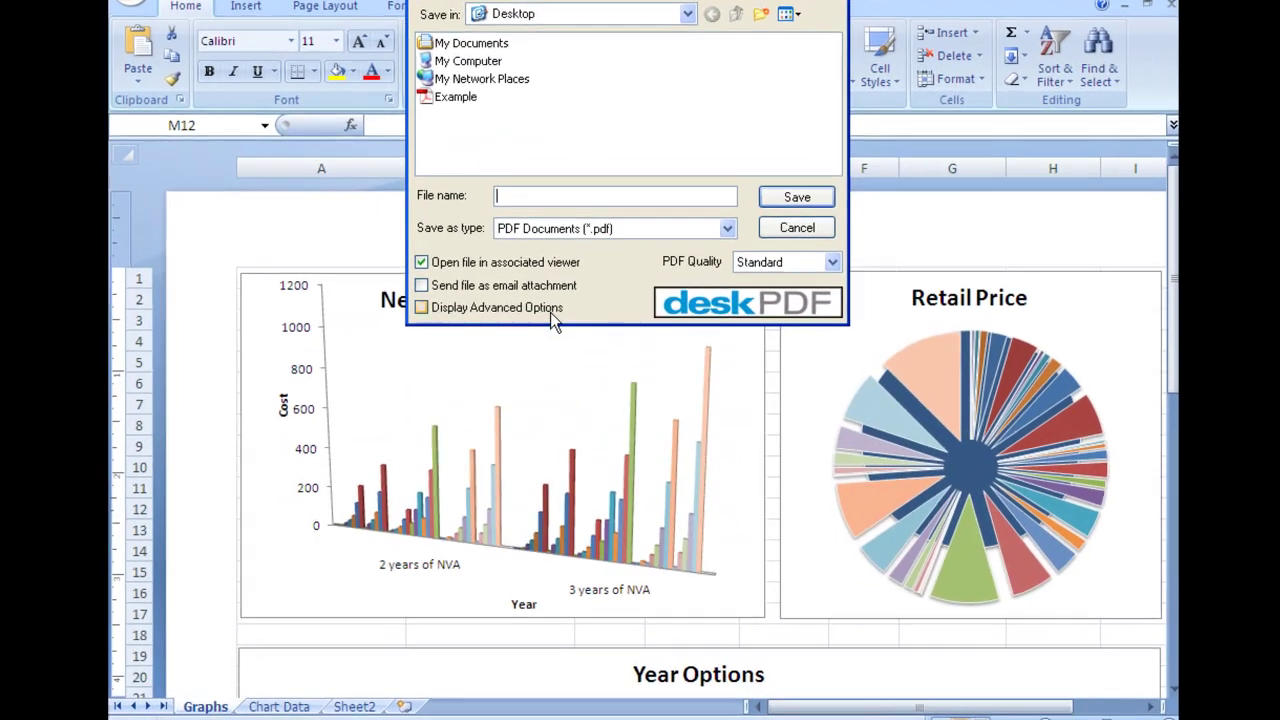
# Show deskPDF's advanced options, and set the display to Force Landscape auto-rotation with the footer stationery.
pyautogui.click(545, 322)
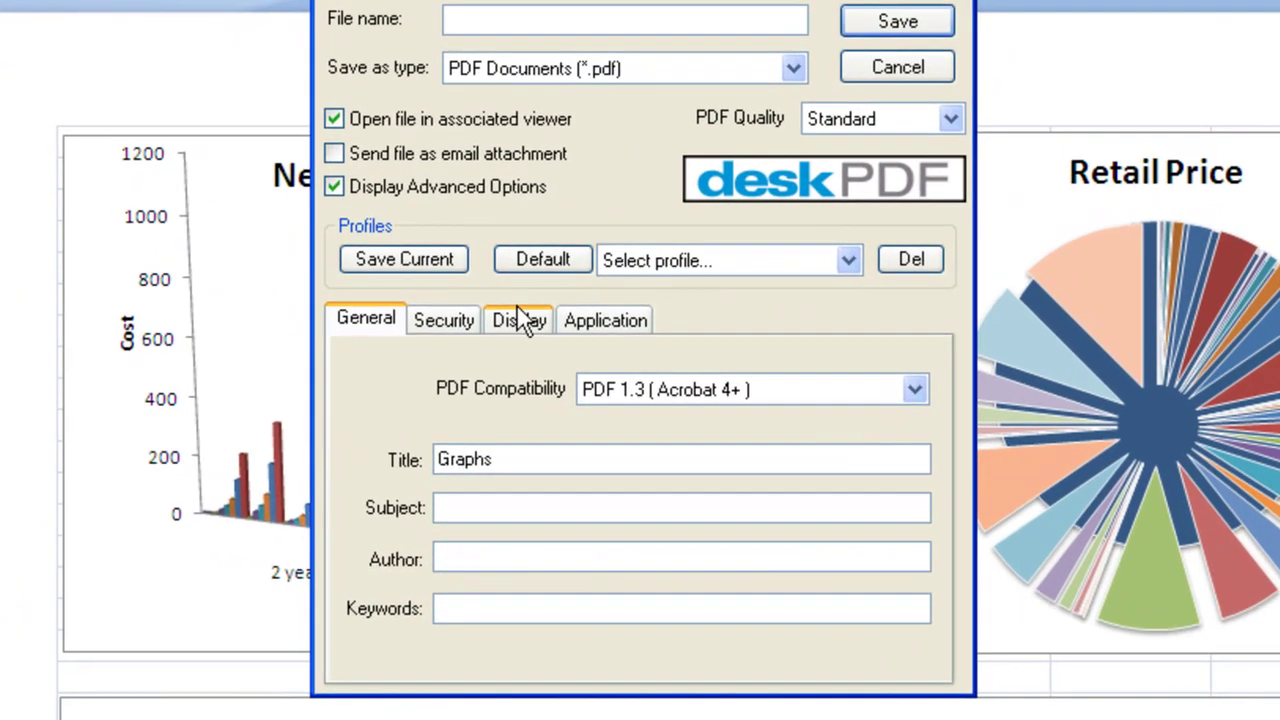
pyautogui.click(539, 379)
pyautogui.click(679, 370)
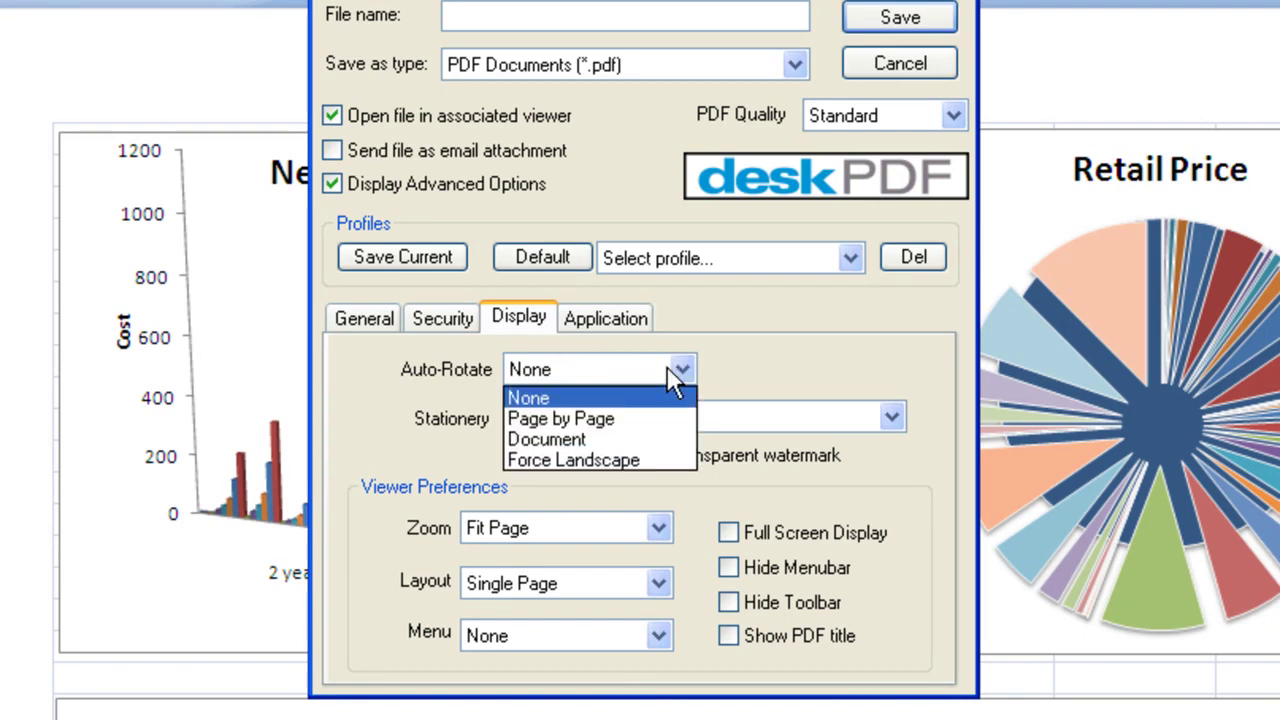
pyautogui.click(641, 459)
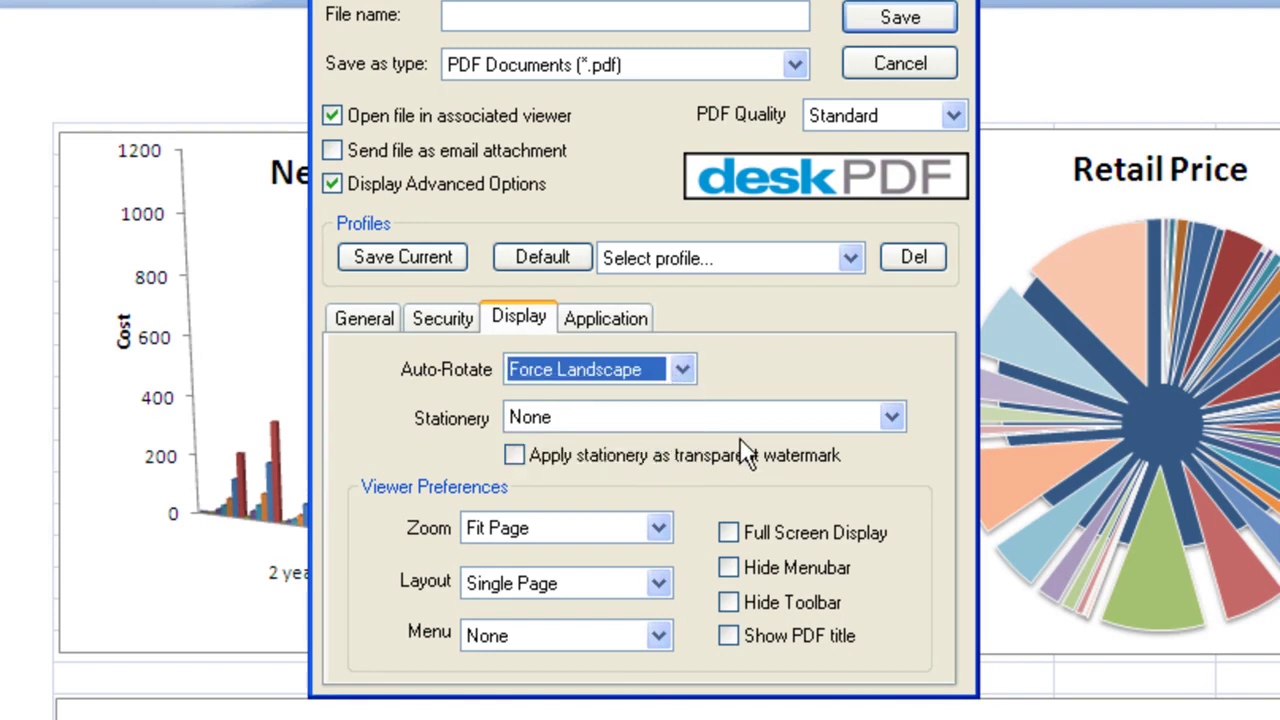
pyautogui.click(890, 418)
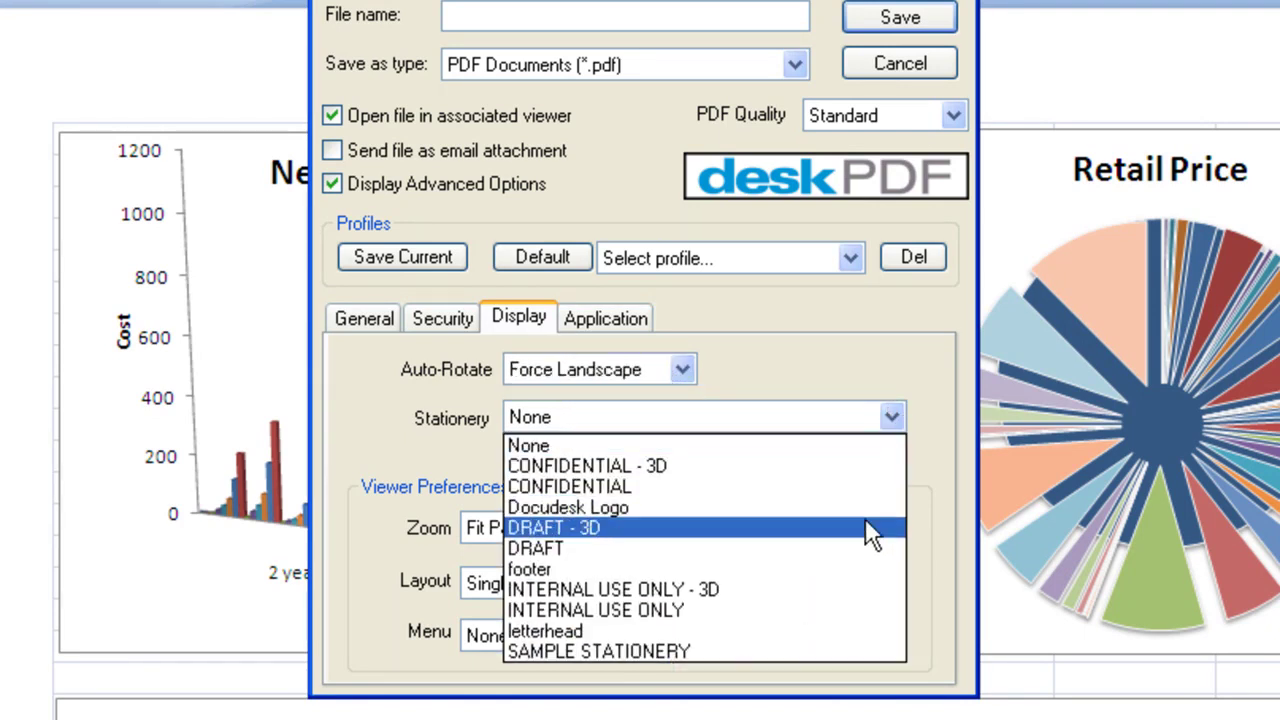
pyautogui.click(847, 568)
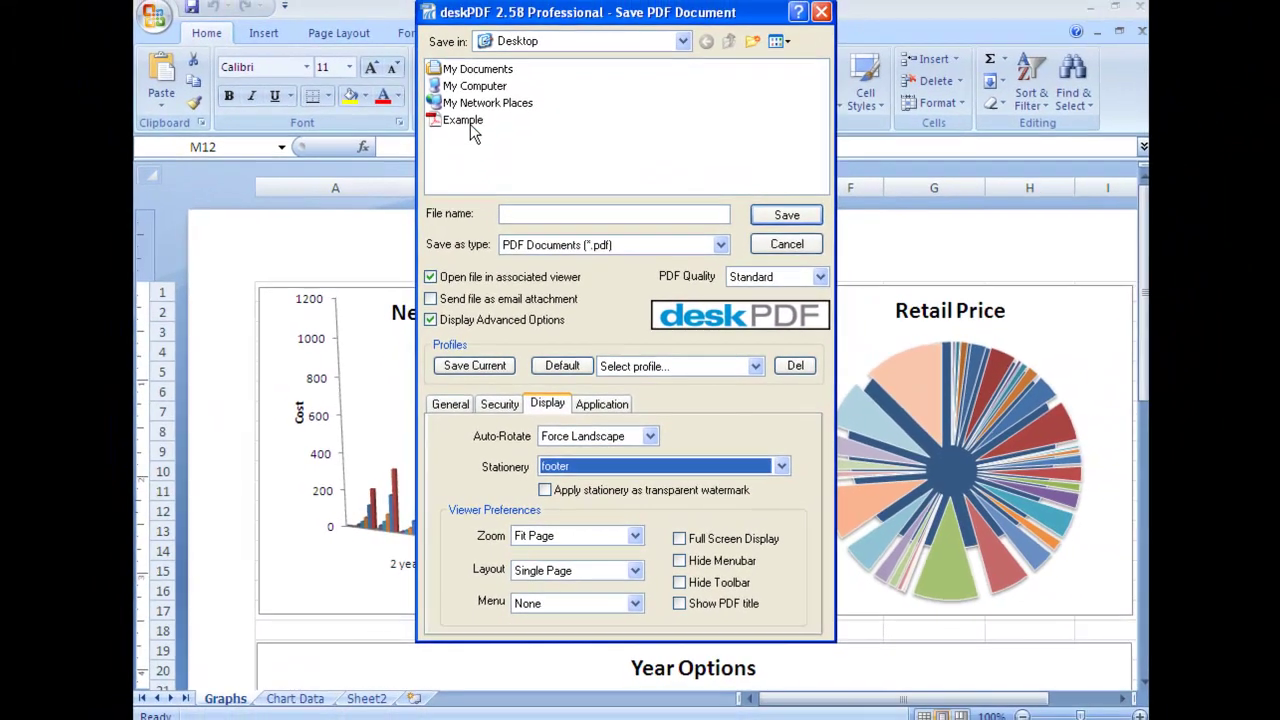
# Save the graphs to the existing Example PDF on the Desktop, appending them to that file.
pyautogui.click(432, 28)
pyautogui.click(765, 223)
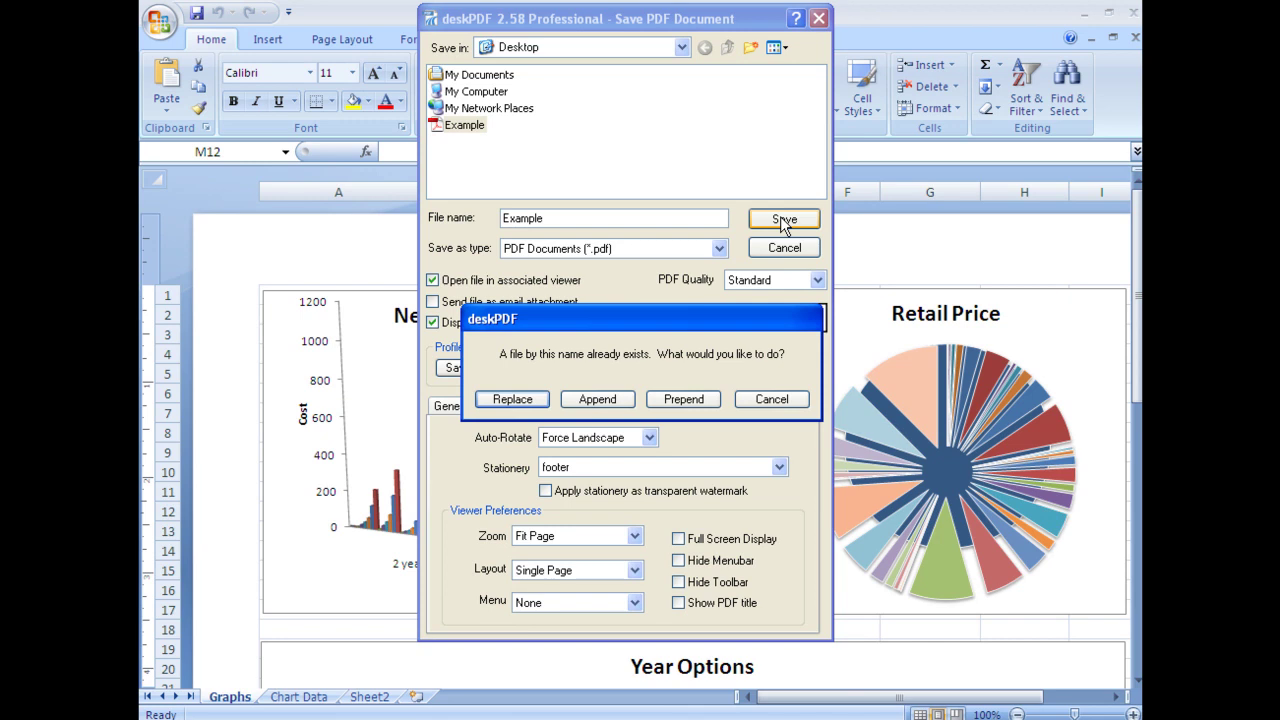
pyautogui.click(598, 399)
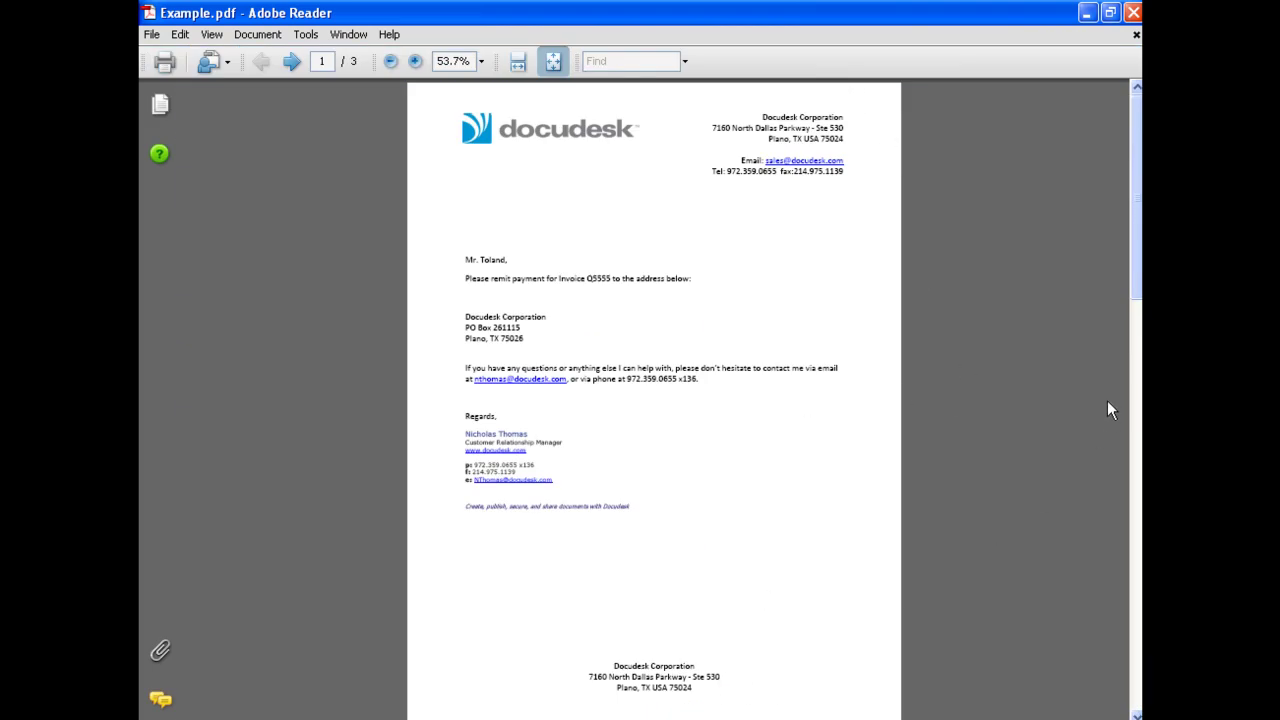
# Look through all pages of the combined Example PDF and return to the cover letter on page 1.
pyautogui.click(1137, 367)
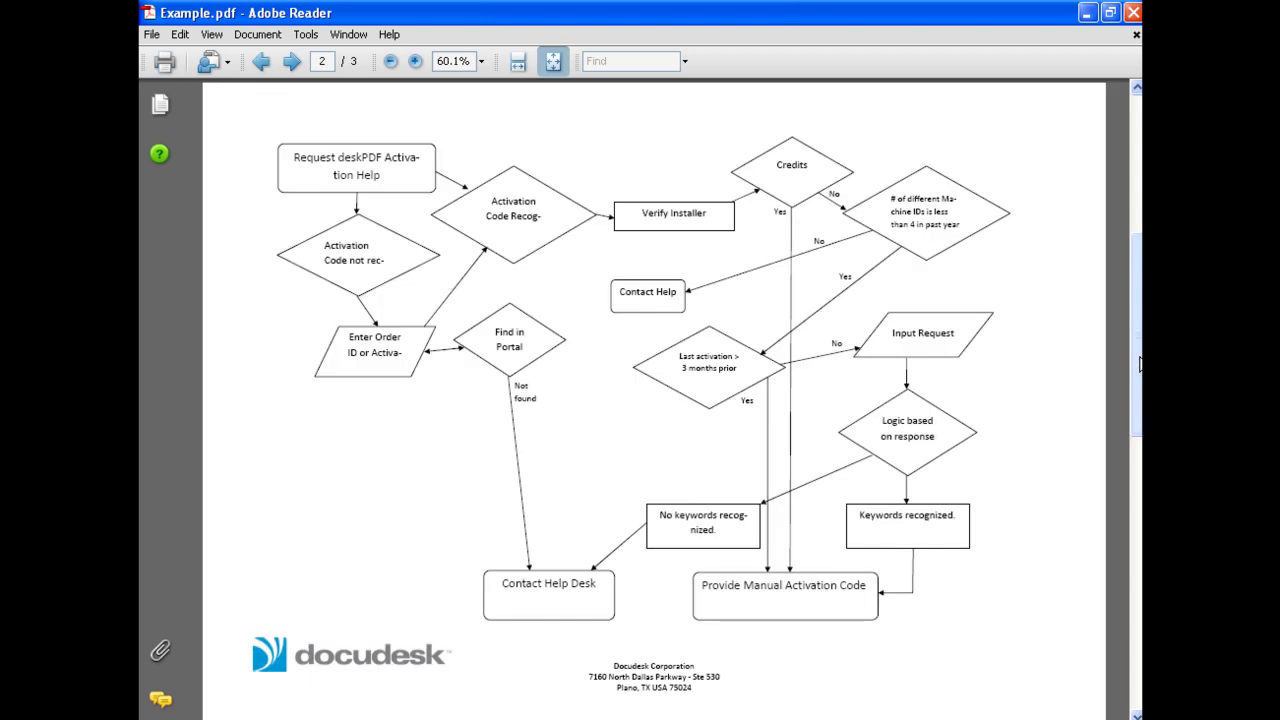
pyautogui.click(1139, 456)
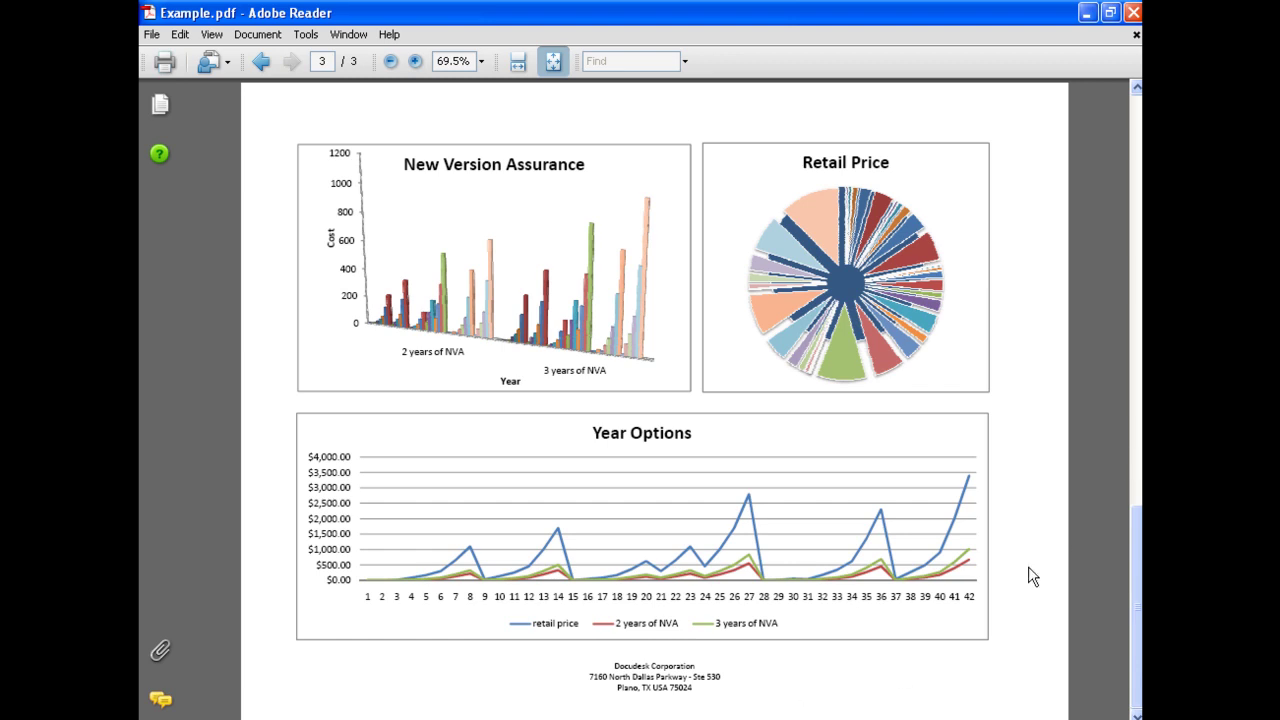
pyautogui.click(1140, 405)
pyautogui.click(1137, 200)
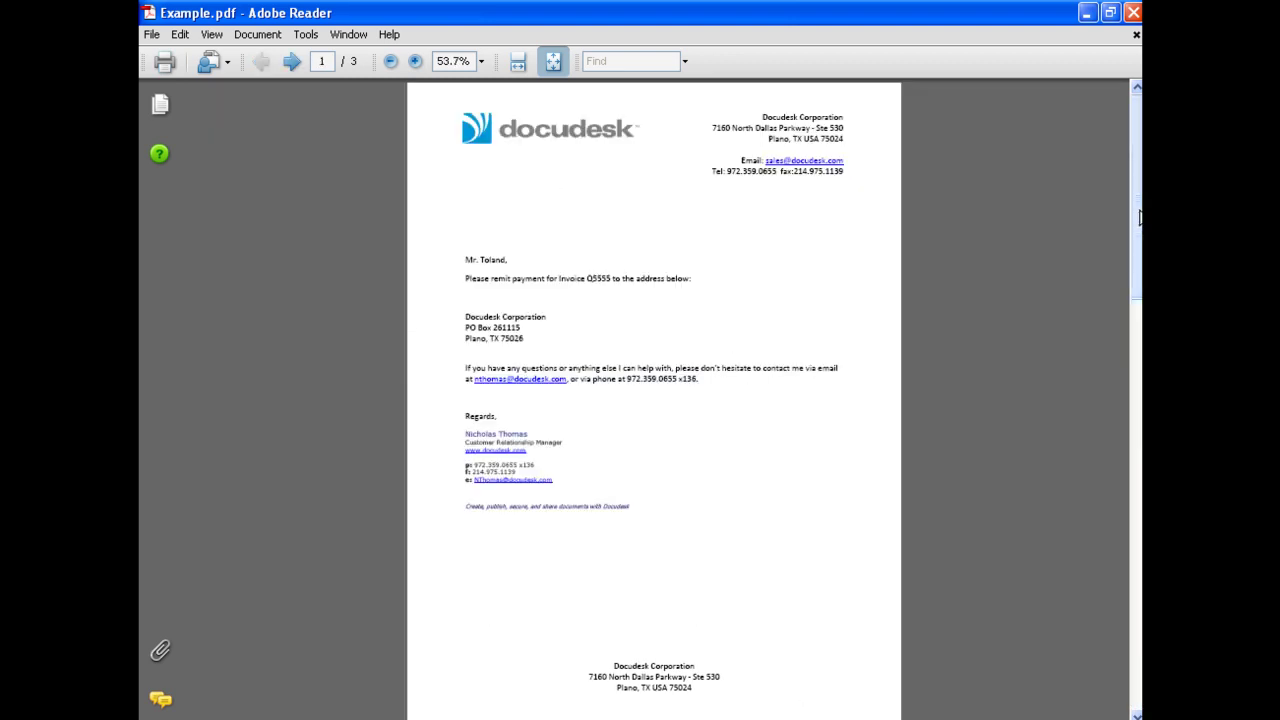